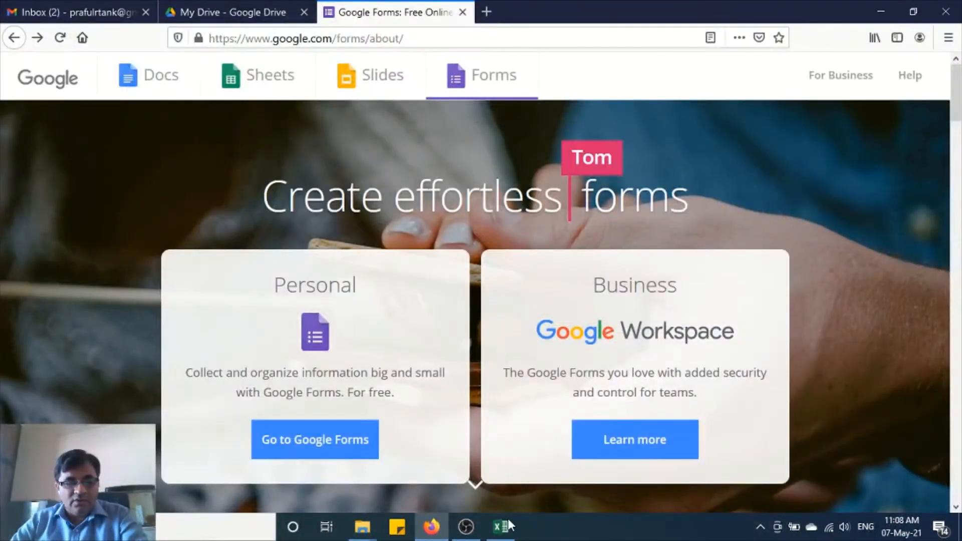
- Create a blank Google Sheets spreadsheet from My Drive in Google Drive
{"action": "left_click", "coordinate": [502, 526]}
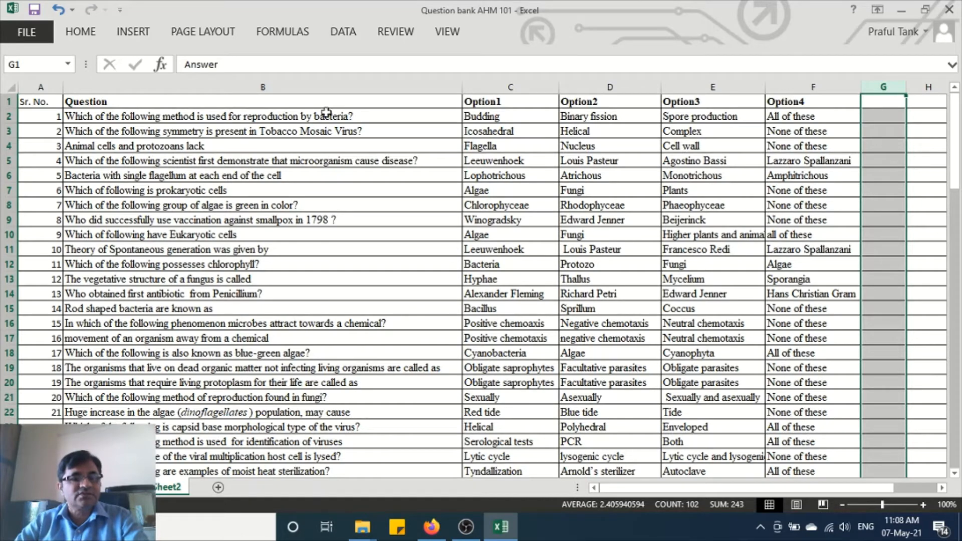
{"action": "left_click", "coordinate": [432, 532]}
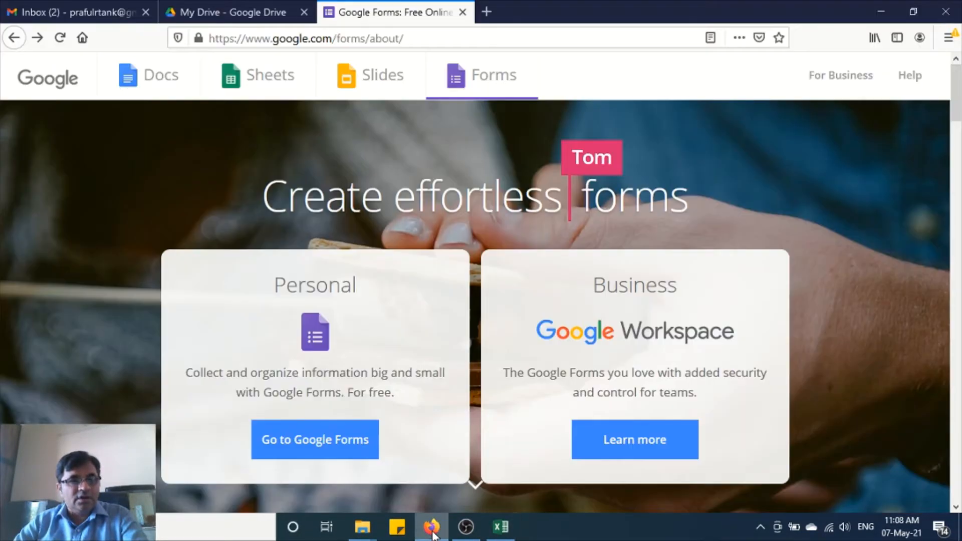
{"action": "left_click", "coordinate": [250, 12]}
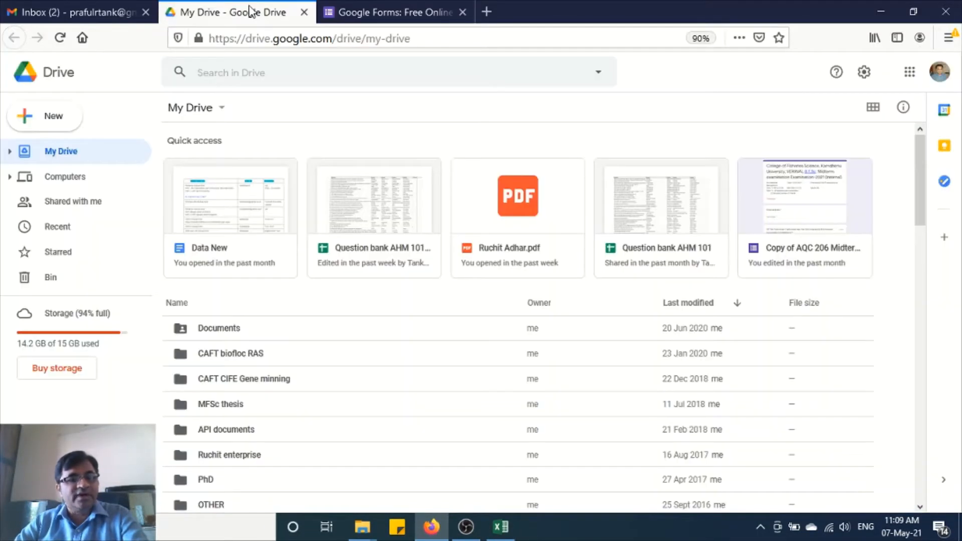
{"action": "left_click", "coordinate": [58, 129]}
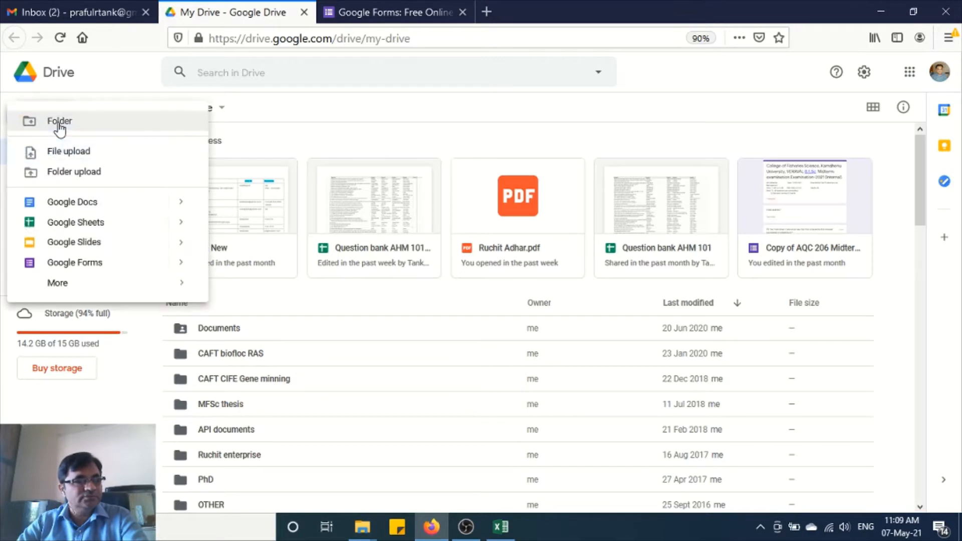
{"action": "left_click", "coordinate": [80, 223]}
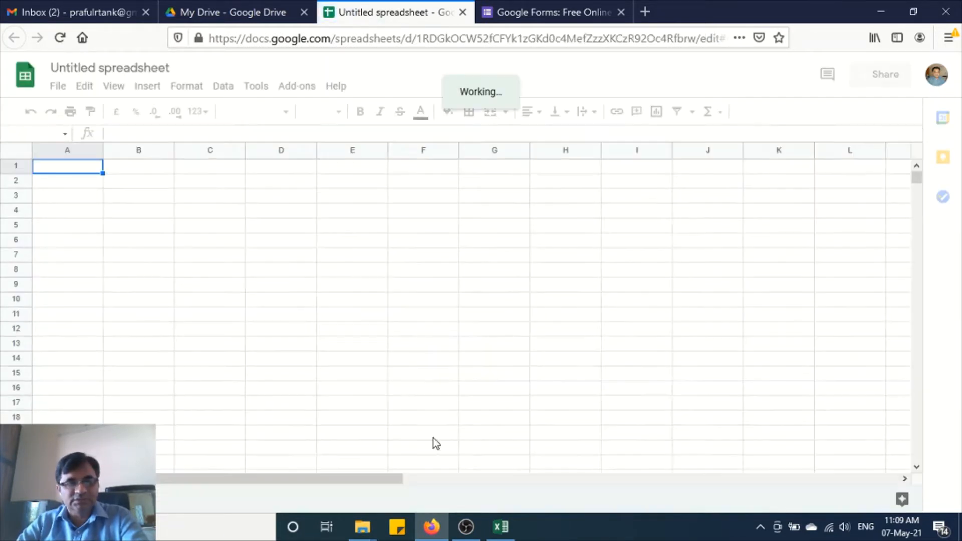
- Copy cells A2:F50 from the Excel workbook Question bank AHM 101 and paste them at A1 of the new Google Sheets spreadsheet
{"action": "left_click", "coordinate": [501, 527]}
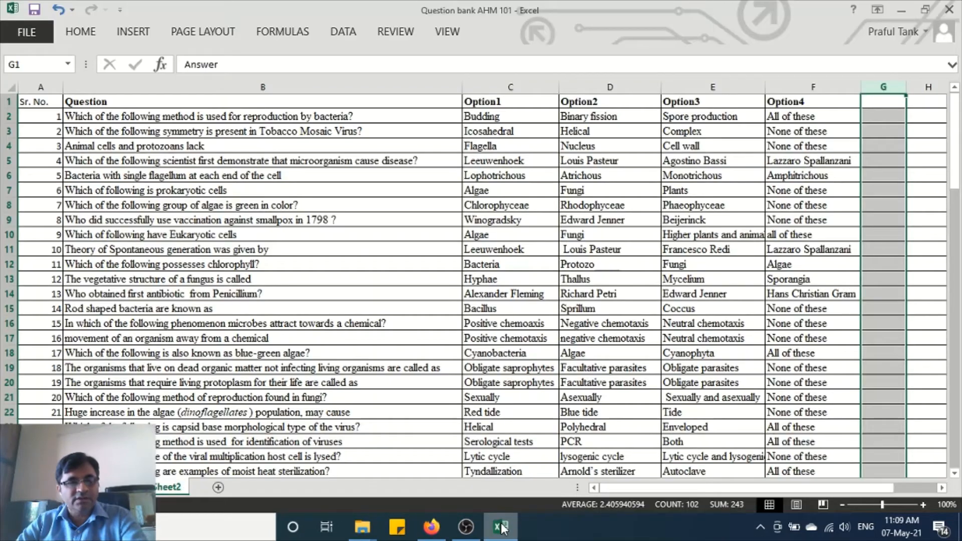
{"action": "left_click", "coordinate": [31, 115]}
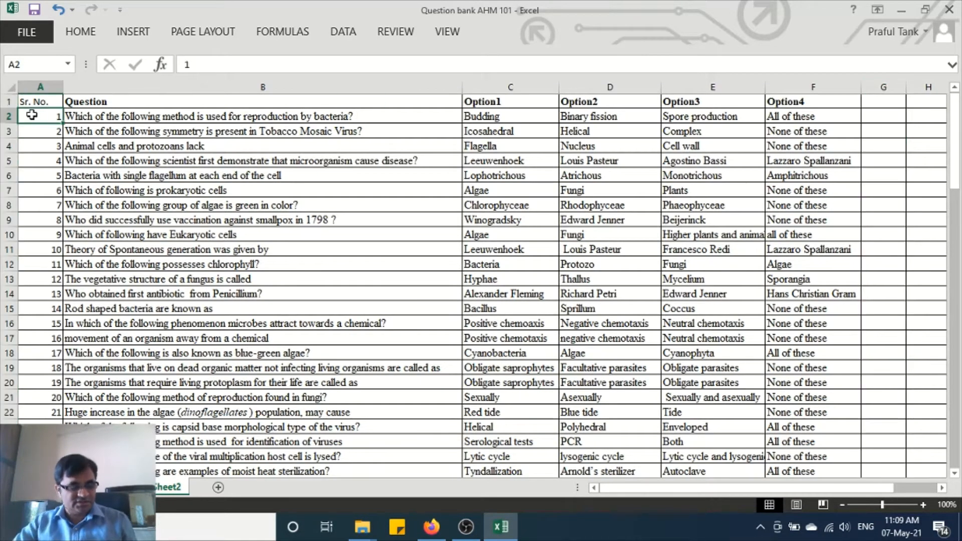
{"action": "key", "text": "shift+Right"}
{"action": "key", "text": "shift+Right"}
{"action": "key", "text": "shift+Right"}
{"action": "key", "text": "shift+Right"}
{"action": "key", "text": "shift+Right"}
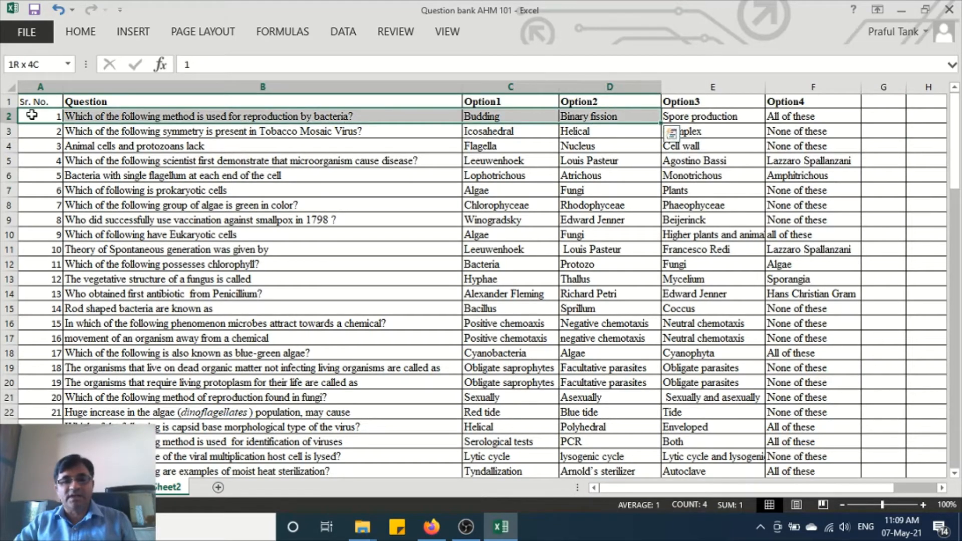
{"action": "key", "text": "shift+Down"}
{"action": "key", "text": "shift+Down"}
{"action": "key", "text": "shift+Down"}
{"action": "key", "text": "shift+Down"}
{"action": "key", "text": "shift+Down"}
{"action": "key", "text": "shift+Down"}
{"action": "key", "text": "shift+Down"}
{"action": "key", "text": "shift+Down"}
{"action": "key", "text": "shift+Down"}
{"action": "key", "text": "shift+Down"}
{"action": "key", "text": "shift+Down"}
{"action": "key", "text": "shift+Down"}
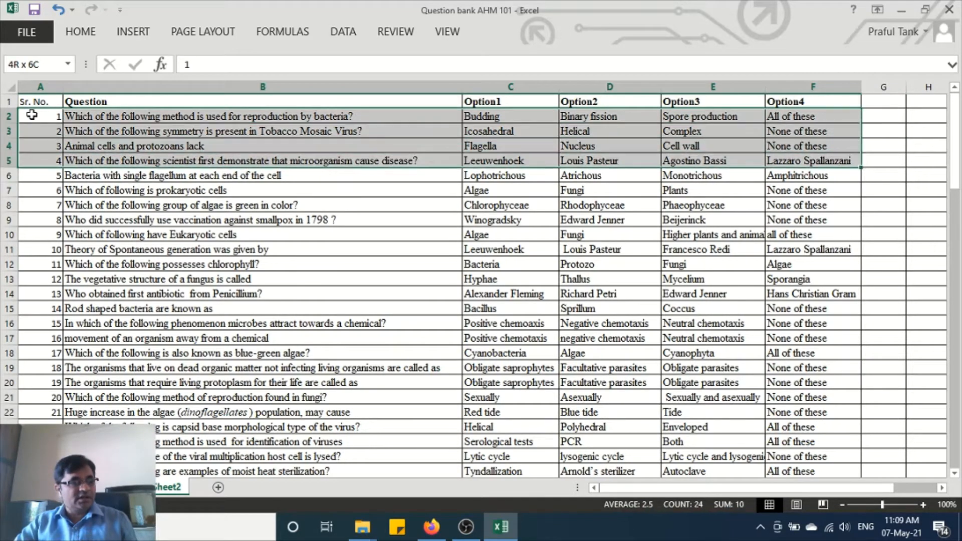
{"action": "key", "text": "shift+Down"}
{"action": "key", "text": "shift+Down"}
{"action": "key", "text": "shift+Down"}
{"action": "key", "text": "shift+Down"}
{"action": "key", "text": "shift+Down"}
{"action": "key", "text": "shift+Down"}
{"action": "key", "text": "shift+Down"}
{"action": "key", "text": "shift+Down"}
{"action": "key", "text": "shift+Down"}
{"action": "key", "text": "shift+Down"}
{"action": "key", "text": "shift+Down"}
{"action": "key", "text": "shift+Down"}
{"action": "key", "text": "shift+Down"}
{"action": "key", "text": "shift+Down"}
{"action": "key", "text": "shift+Down"}
{"action": "key", "text": "shift+Down"}
{"action": "key", "text": "shift+Down"}
{"action": "key", "text": "shift+Down"}
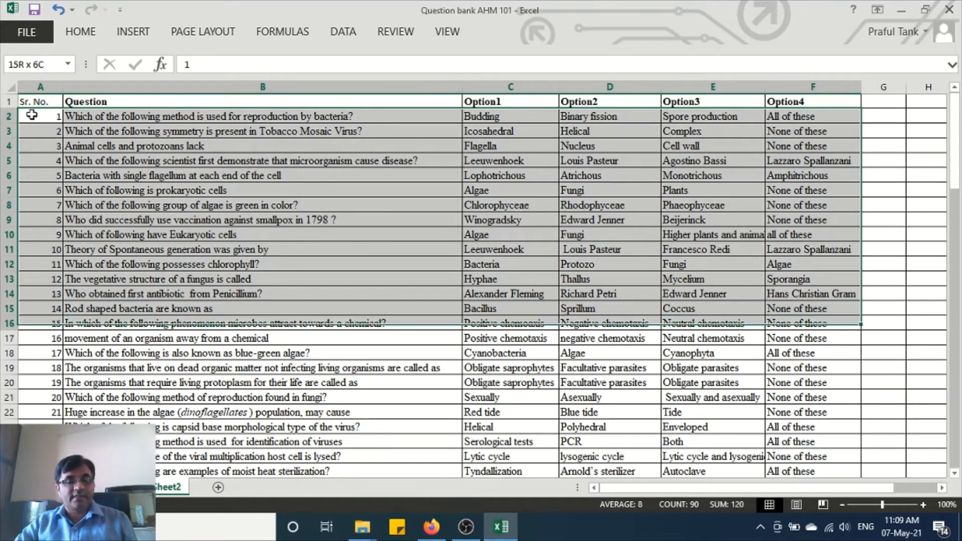
{"action": "key", "text": "shift+Down"}
{"action": "key", "text": "shift+Down"}
{"action": "key", "text": "shift+Down"}
{"action": "key", "text": "shift+Down"}
{"action": "key", "text": "shift+Down"}
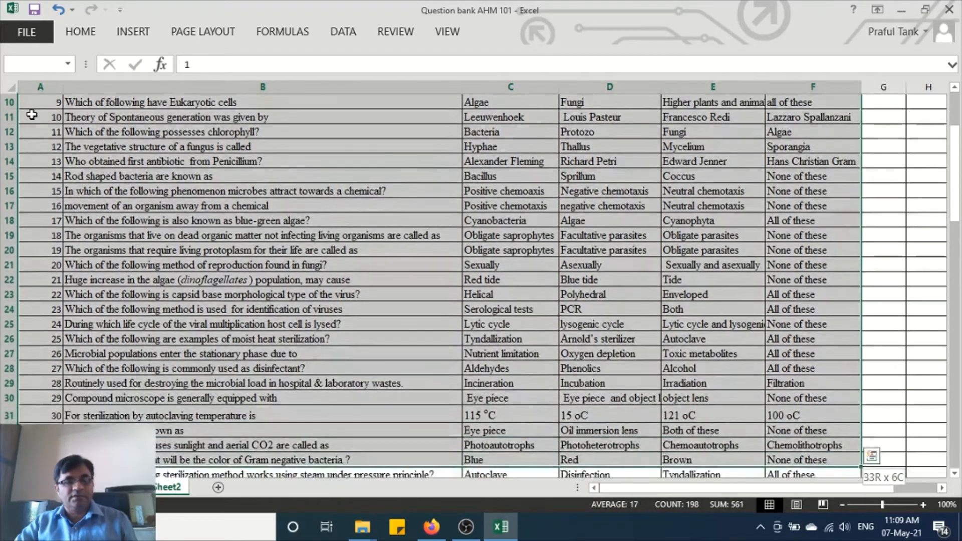
{"action": "key", "text": "shift+Down"}
{"action": "key", "text": "shift+Down"}
{"action": "key", "text": "shift+Down"}
{"action": "key", "text": "shift+Down"}
{"action": "key", "text": "shift+Down"}
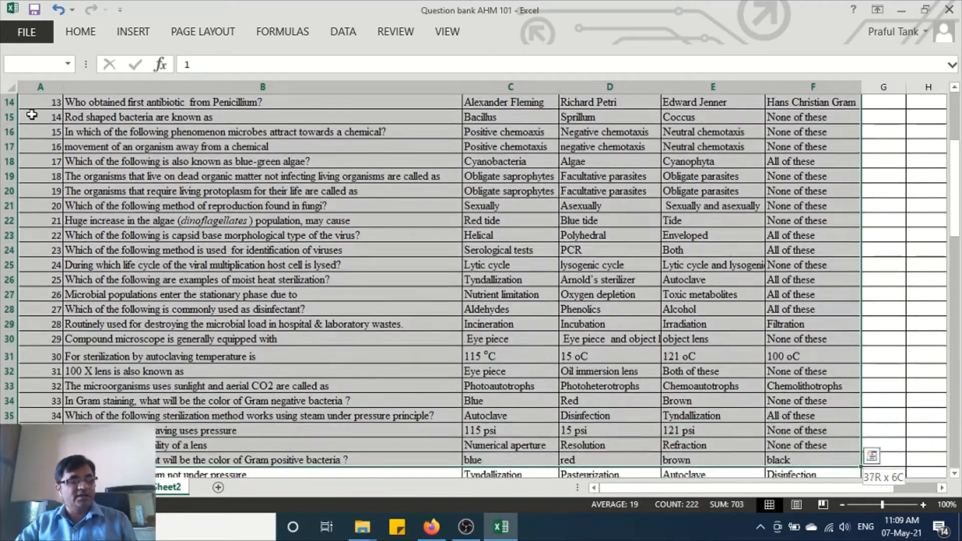
{"action": "key", "text": "shift+Down"}
{"action": "key", "text": "shift+Down"}
{"action": "key", "text": "shift+Down"}
{"action": "key", "text": "shift+Down"}
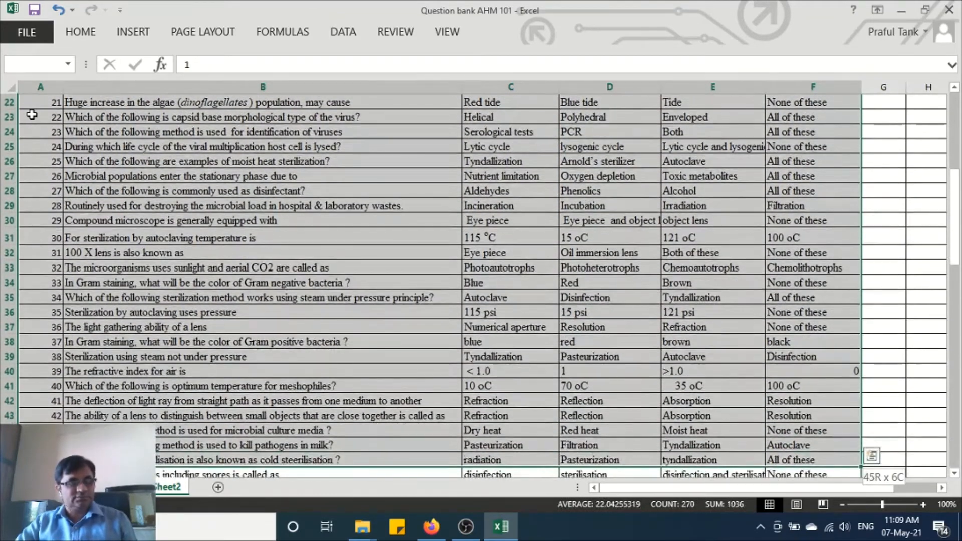
{"action": "key", "text": "shift+Down"}
{"action": "key", "text": "shift+Down"}
{"action": "key", "text": "shift+Down"}
{"action": "key", "text": "shift+Down"}
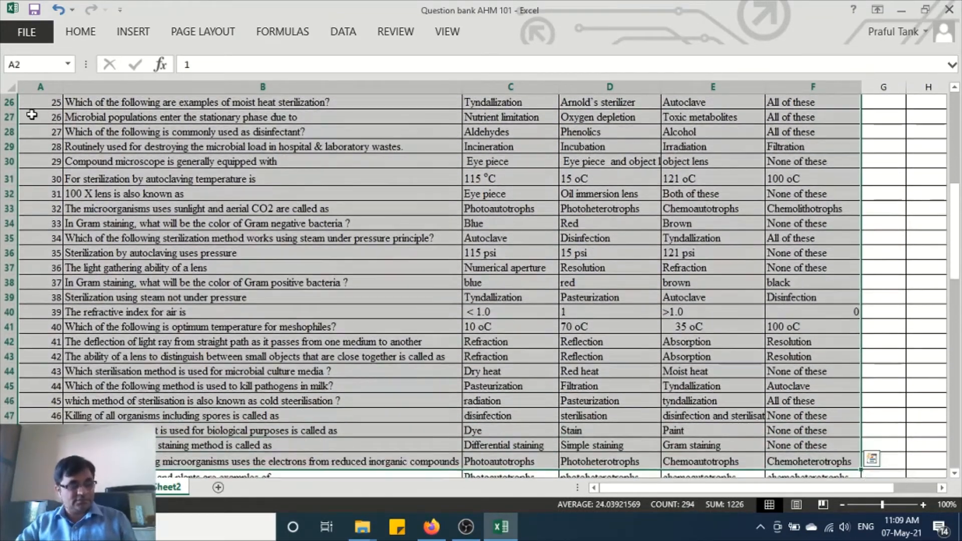
{"action": "key", "text": "ctrl+c"}
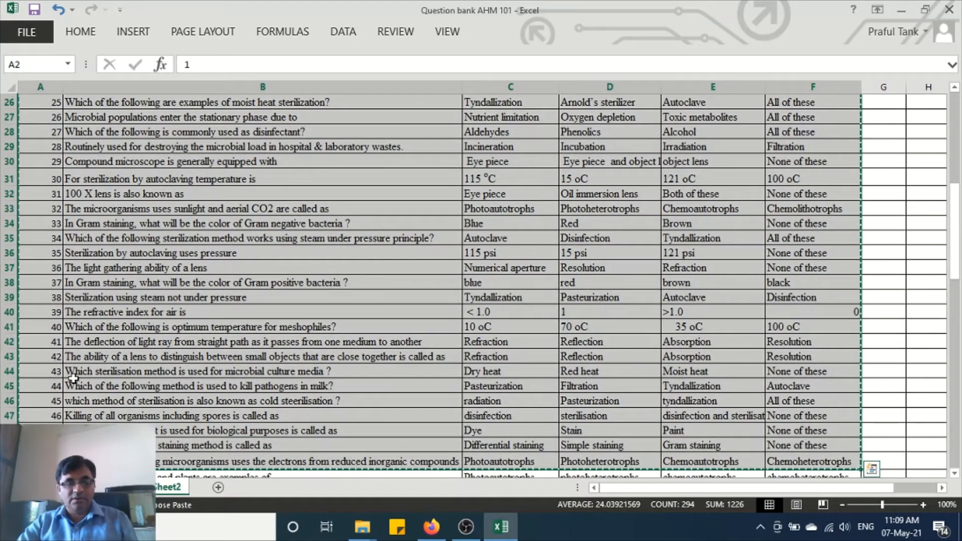
{"action": "left_click", "coordinate": [431, 527]}
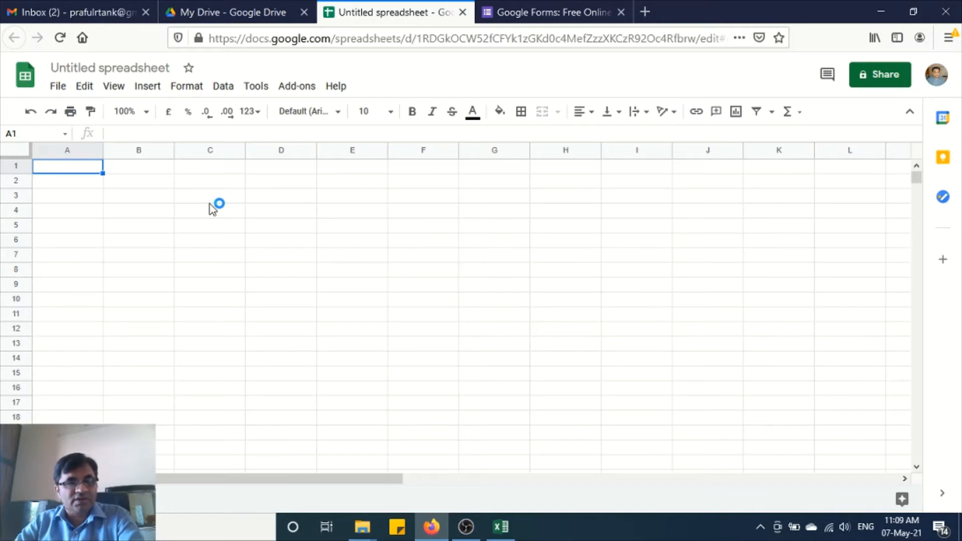
{"action": "key", "text": "ctrl+v"}
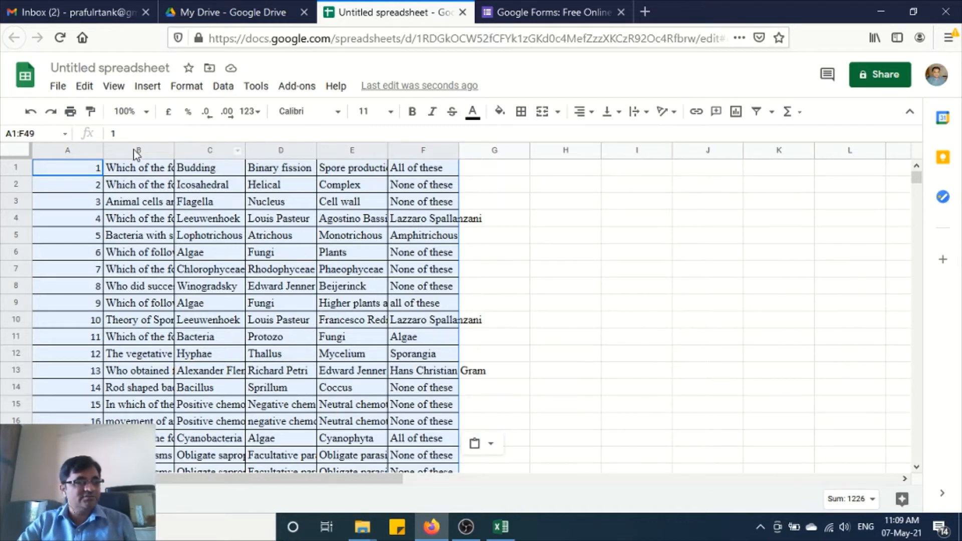
- Narrow column A, fit column B to the question text, and widen columns C to F for the answer options
{"action": "left_click_drag", "start_coordinate": [103, 151], "coordinate": [70, 150]}
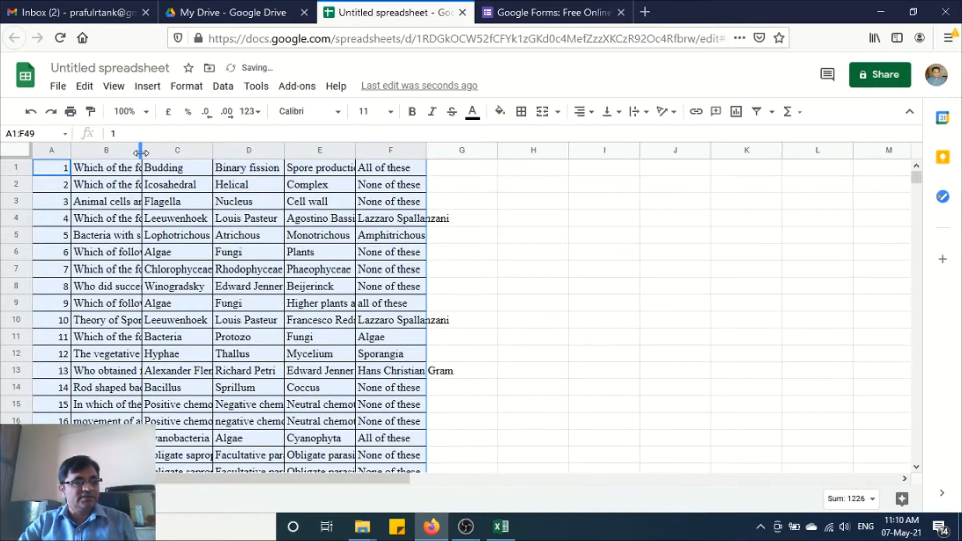
{"action": "double_click", "coordinate": [140, 151]}
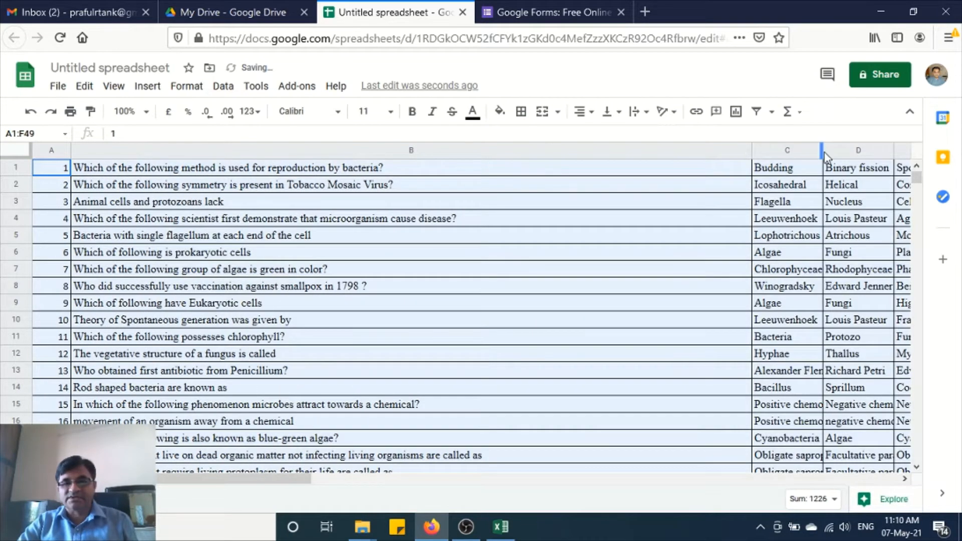
{"action": "left_click_drag", "start_coordinate": [752, 149], "coordinate": [508, 159]}
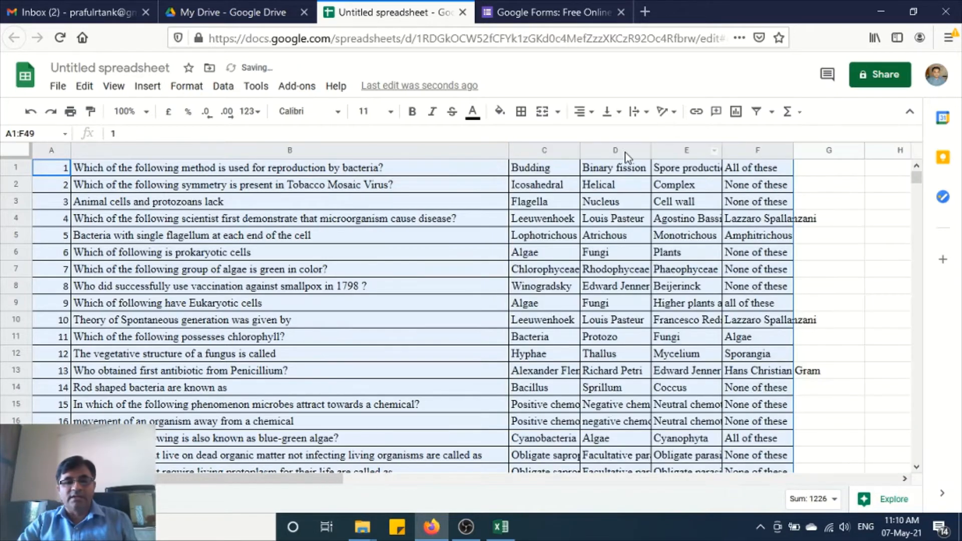
{"action": "left_click_drag", "start_coordinate": [579, 151], "coordinate": [619, 151]}
{"action": "left_click_drag", "start_coordinate": [692, 152], "coordinate": [714, 151]}
{"action": "left_click_drag", "start_coordinate": [786, 151], "coordinate": [805, 151]}
{"action": "left_click_drag", "start_coordinate": [874, 148], "coordinate": [899, 152]}
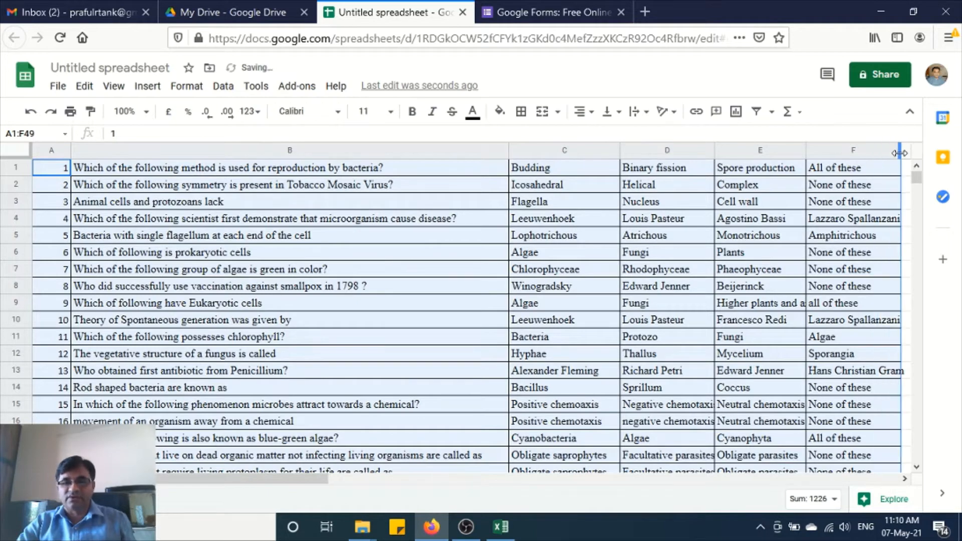
{"action": "left_click", "coordinate": [471, 344]}
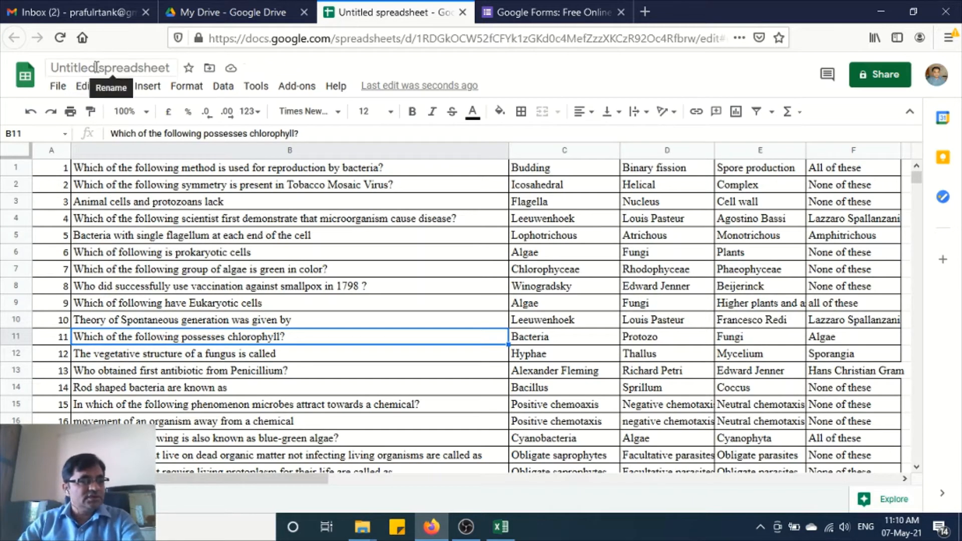
- Rename the spreadsheet as AHM 101 exam
{"action": "left_click", "coordinate": [81, 65]}
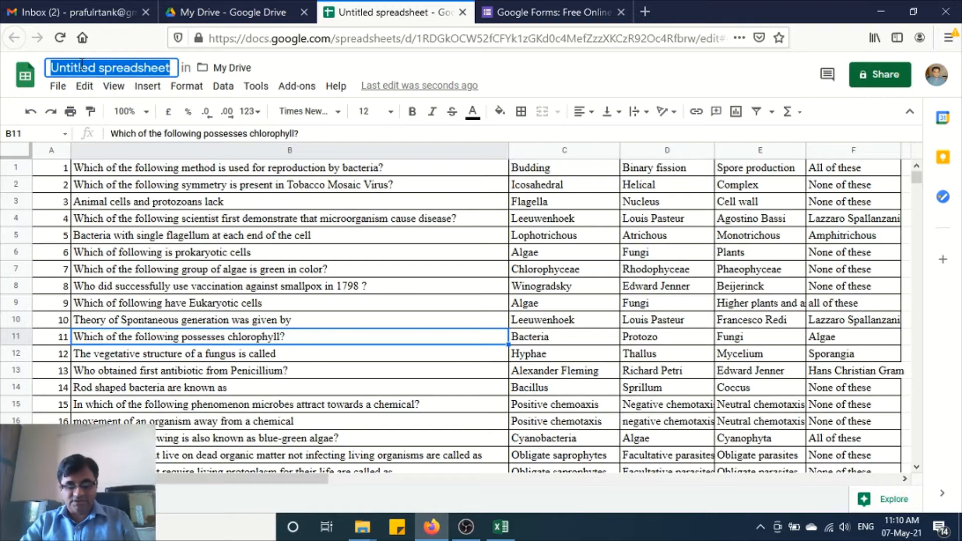
{"action": "type", "text": "A"}
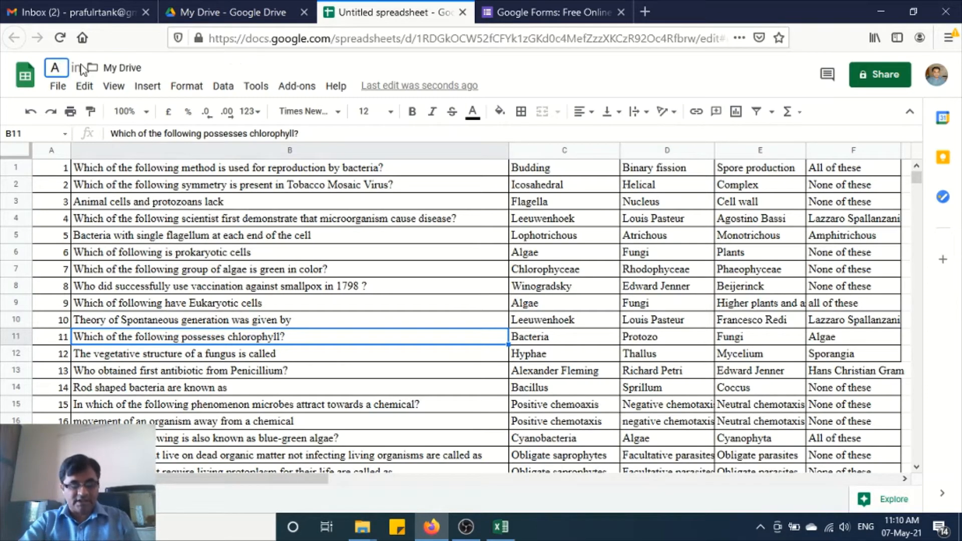
{"action": "type", "text": "HM401"}
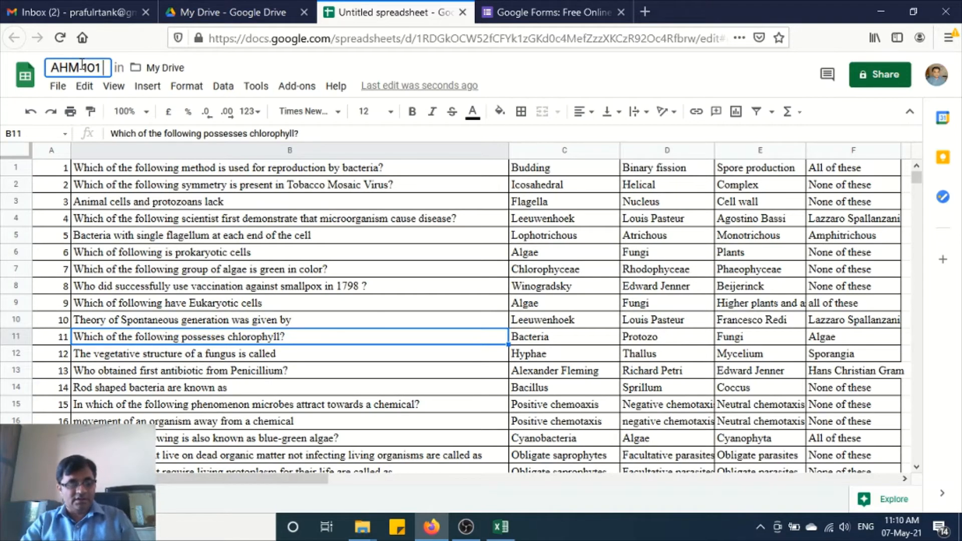
{"action": "type", "text": " exam"}
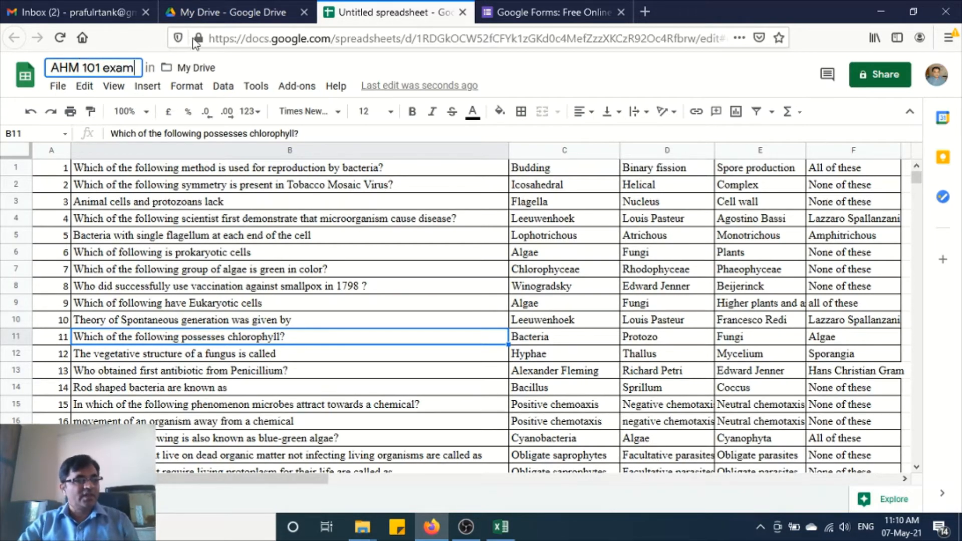
{"action": "left_click", "coordinate": [408, 73]}
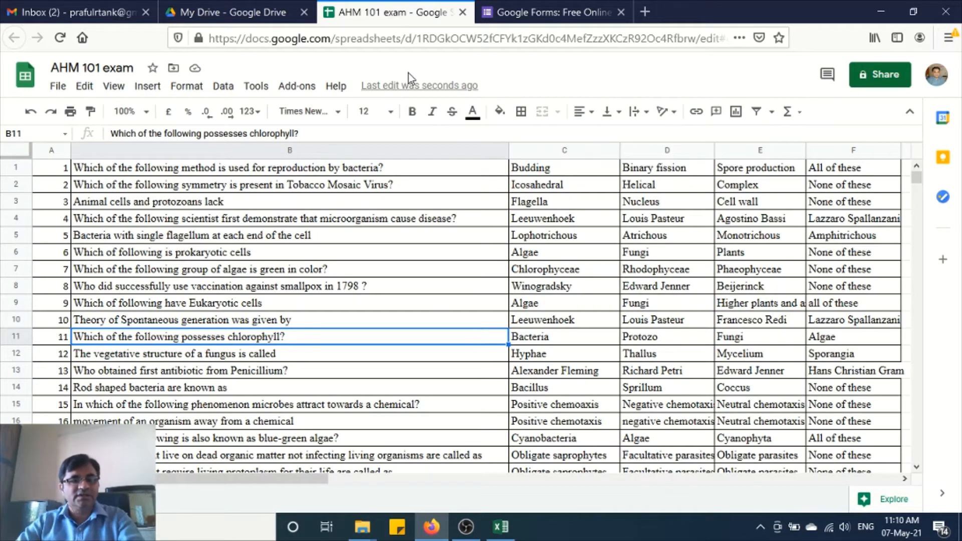
- Go to Google Forms with the personal option and create a blank form
{"action": "left_click", "coordinate": [519, 11]}
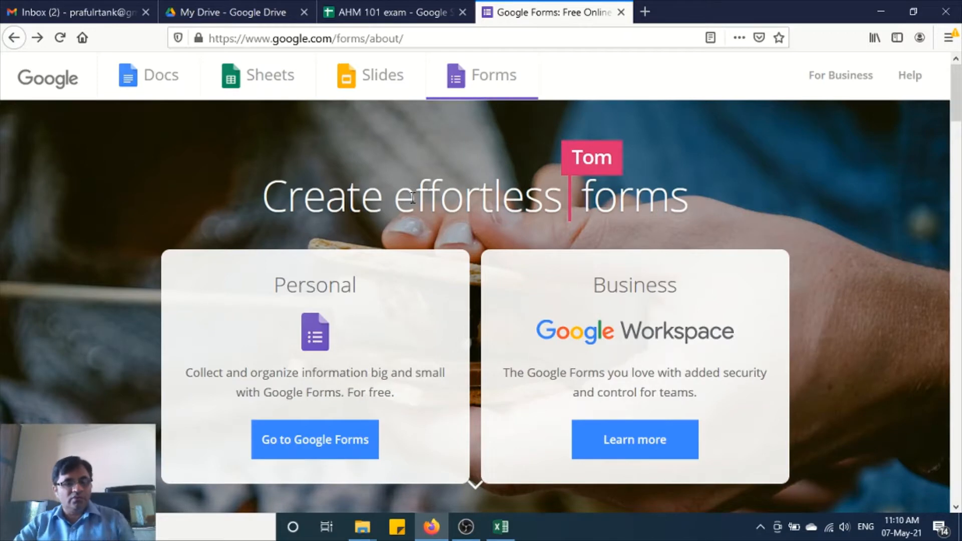
{"action": "left_click", "coordinate": [306, 441]}
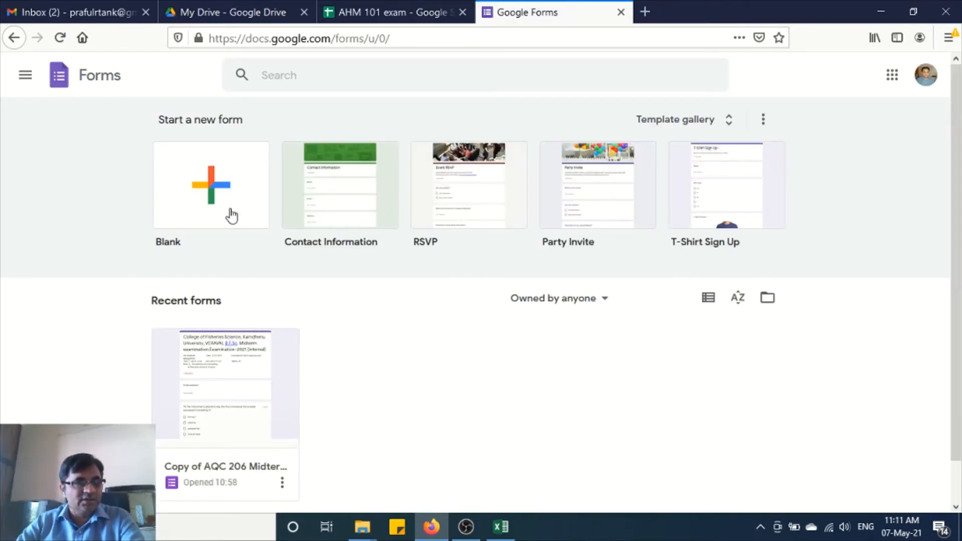
{"action": "left_click", "coordinate": [221, 180]}
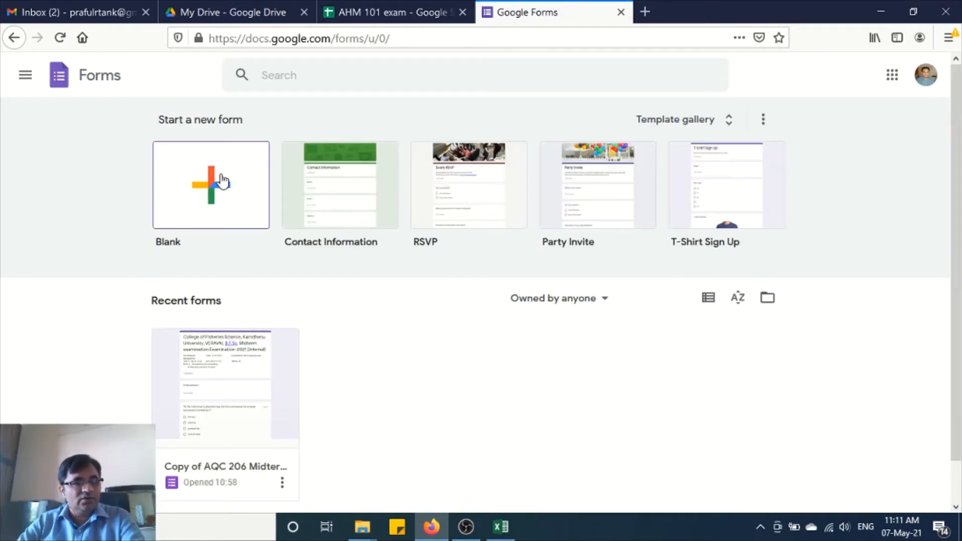
{"action": "left_click", "coordinate": [221, 173]}
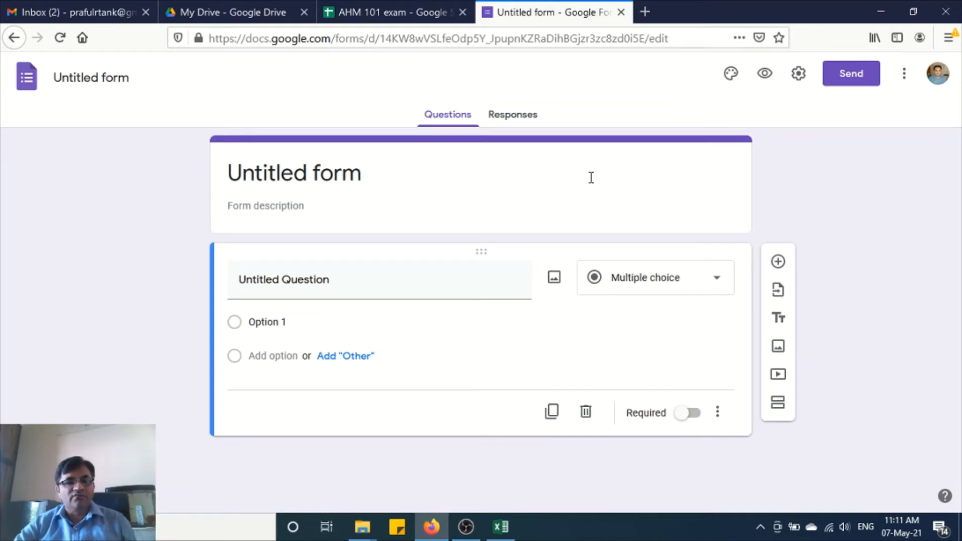
- Replace the form's title with AHM 101
{"action": "double_click", "coordinate": [281, 172]}
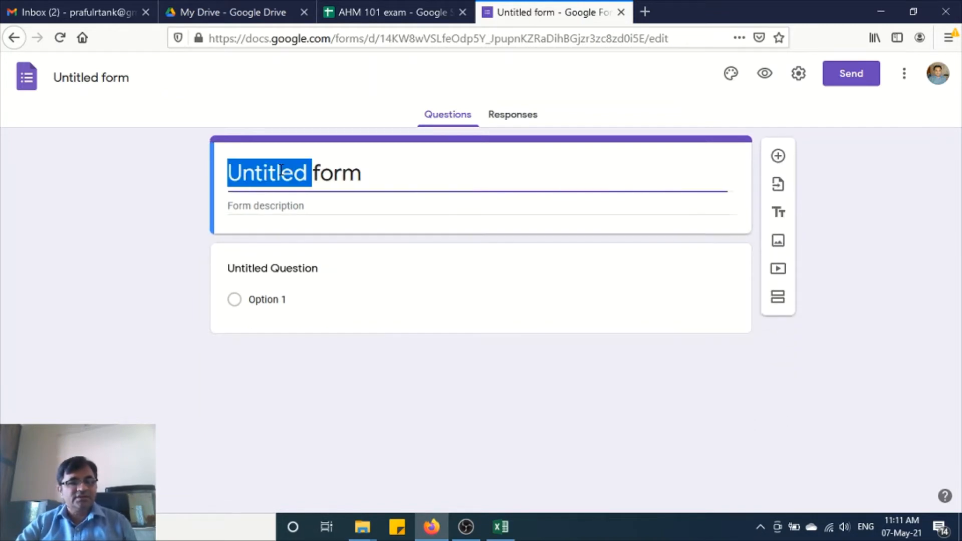
{"action": "triple_click", "coordinate": [281, 172]}
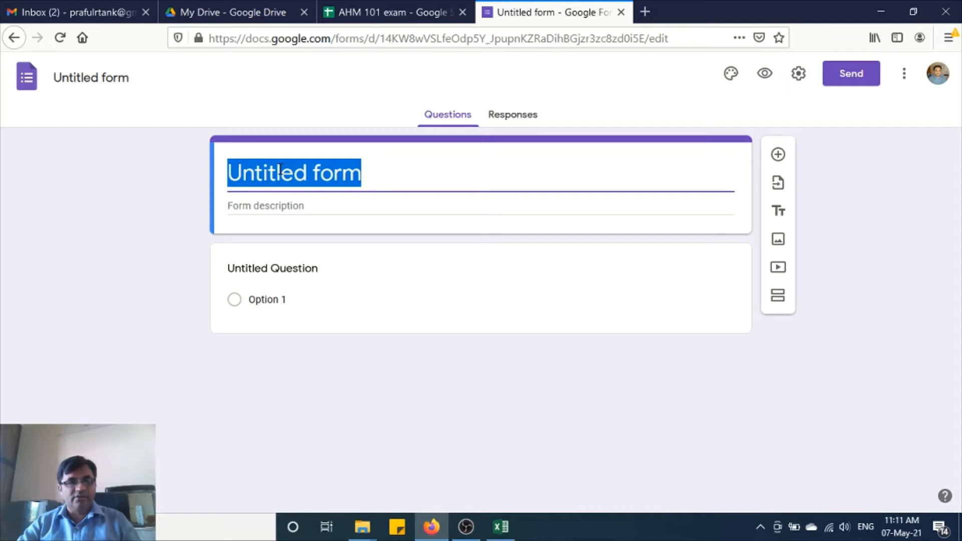
{"action": "type", "text": "AHM"}
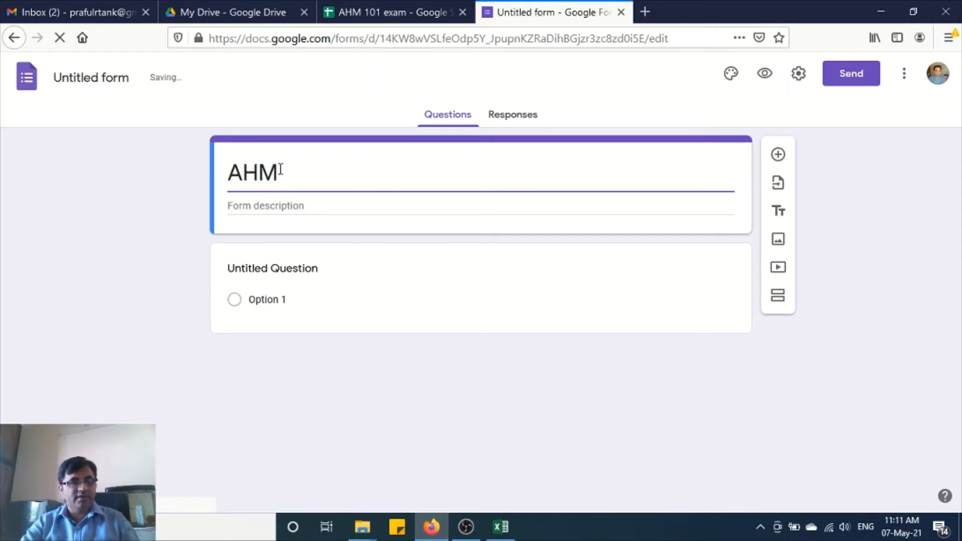
{"action": "type", "text": " 101"}
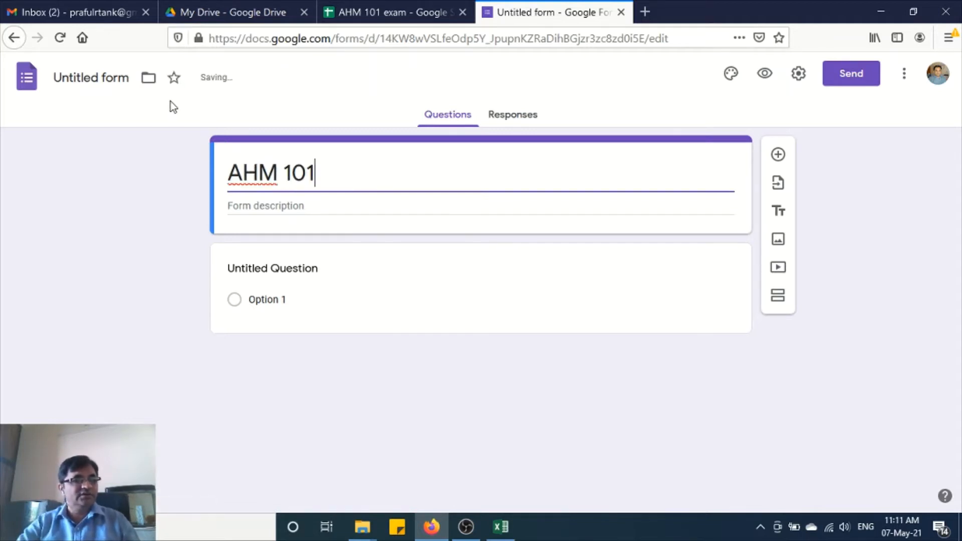
- Name the form file AHM 101 to match the form's title
{"action": "left_click", "coordinate": [111, 77]}
{"action": "double_click", "coordinate": [109, 77]}
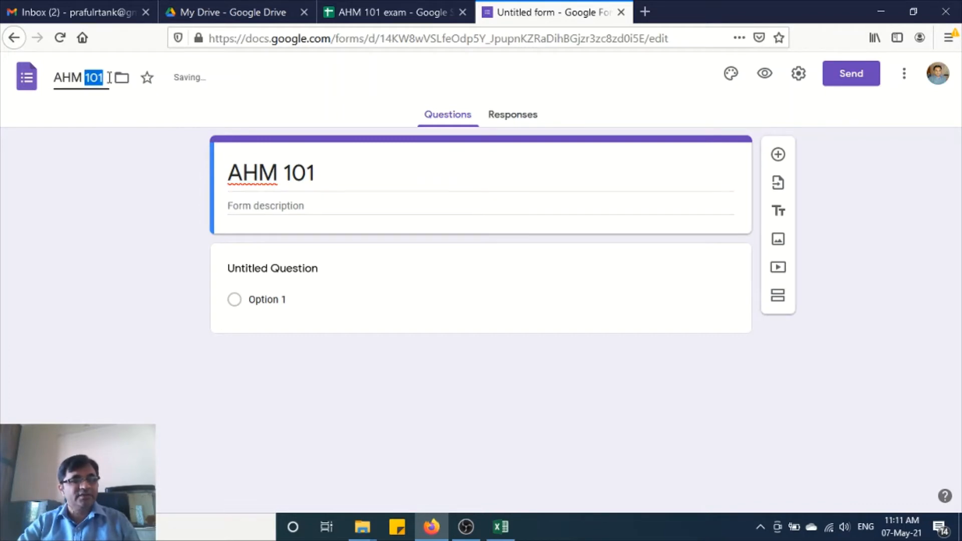
{"action": "left_click", "coordinate": [128, 127]}
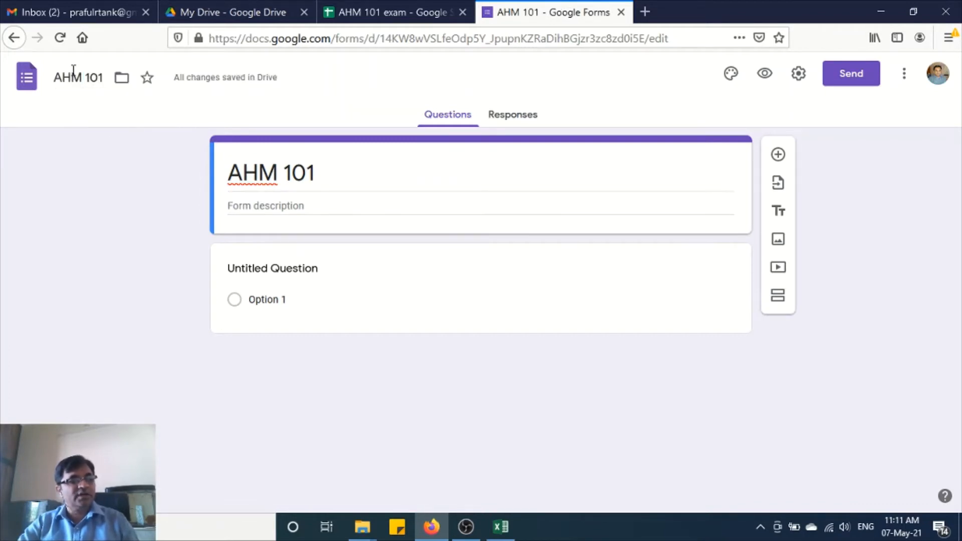
- Describe the form with 4th Semester, 13-05-2021, Fundamentals of microbiology, 11.00 to 12.00, AHM 101, Marks: 30, and notes on compulsory questions and 0.5 marks per point
{"action": "left_click", "coordinate": [404, 208]}
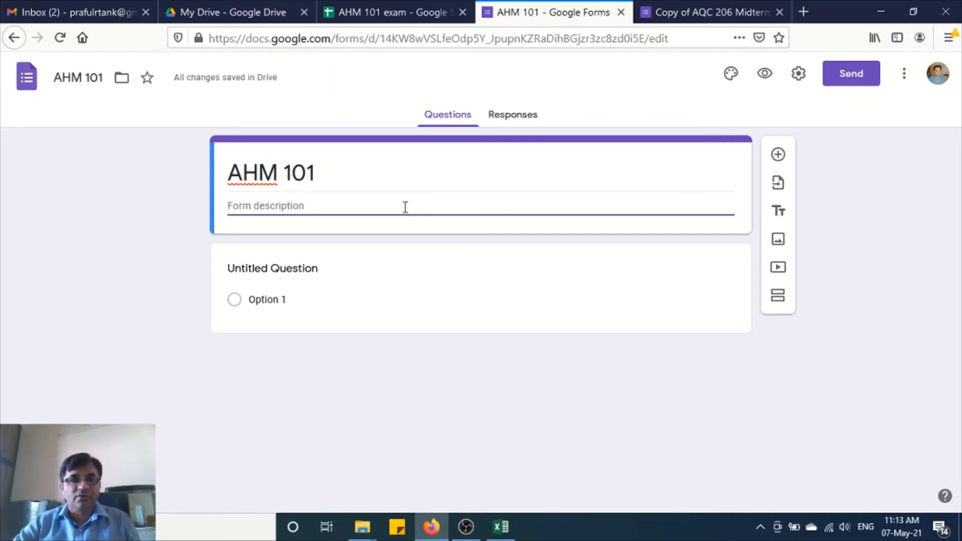
{"action": "type", "text": "4th Semester\tDate: 13-05-2021\tFundamentals of microbiology Time: 11.00 to 12.00\tAHM 101\tMarks: 30 Note: 1)\tAll questions are compulsory. \t2)\tOne point carries 0.5 marks"}
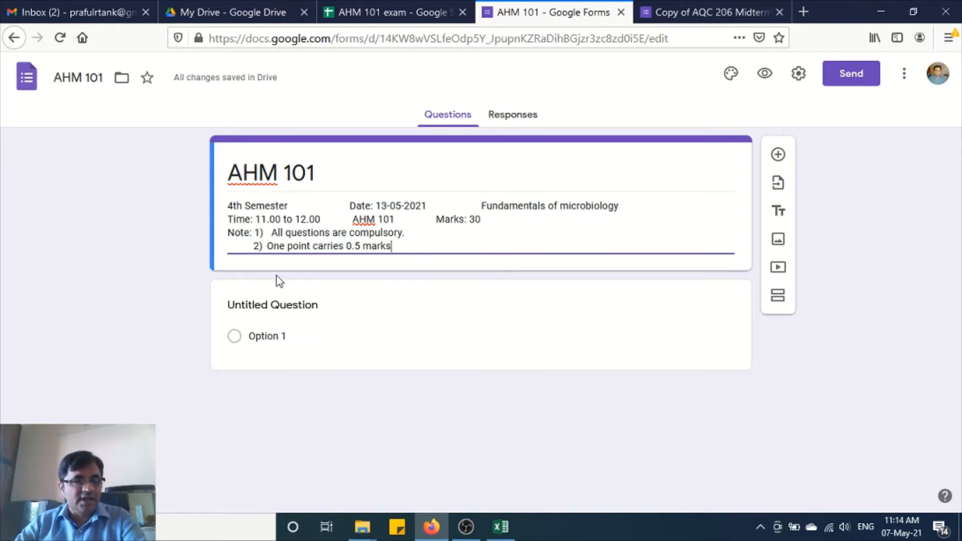
{"action": "left_click", "coordinate": [271, 234]}
{"action": "key", "text": "BackSpace"}
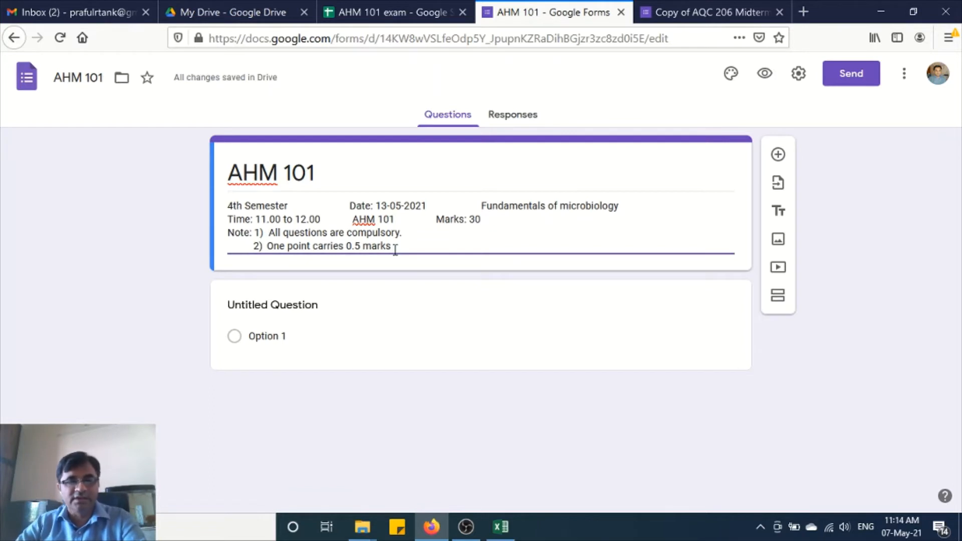
{"action": "left_click", "coordinate": [842, 205]}
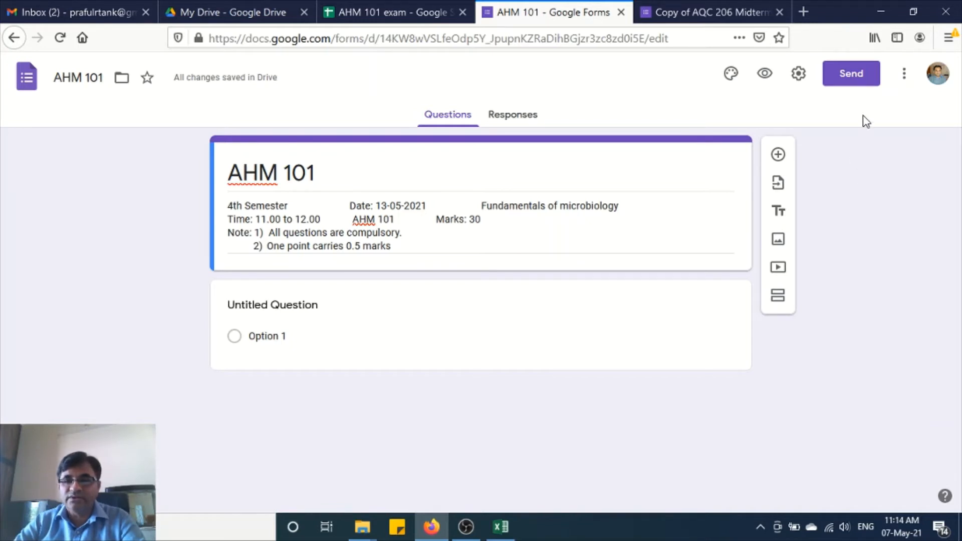
- Browse the Forms add-ons in the Google Workspace Marketplace and open the page of Form Builder by Jivrus Technologies
{"action": "left_click", "coordinate": [906, 76]}
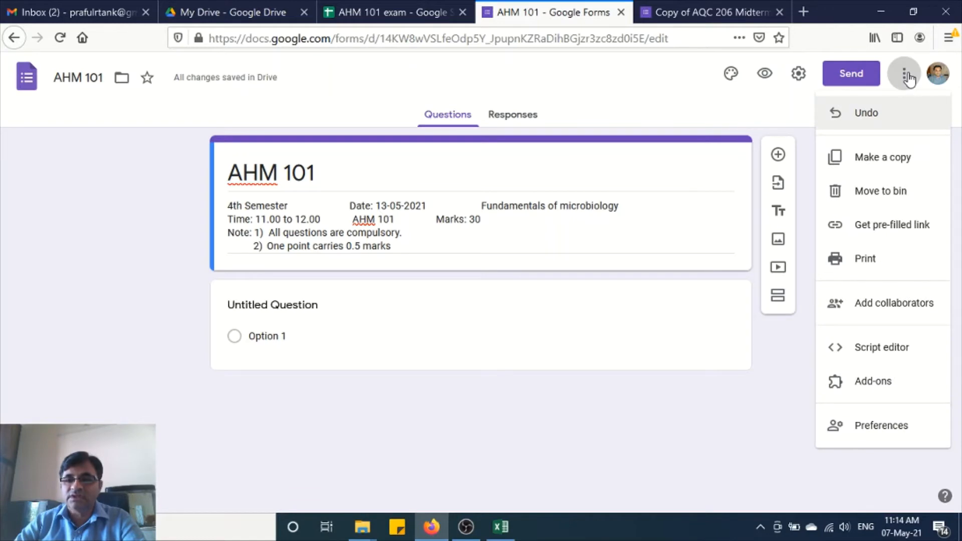
{"action": "left_click", "coordinate": [903, 79]}
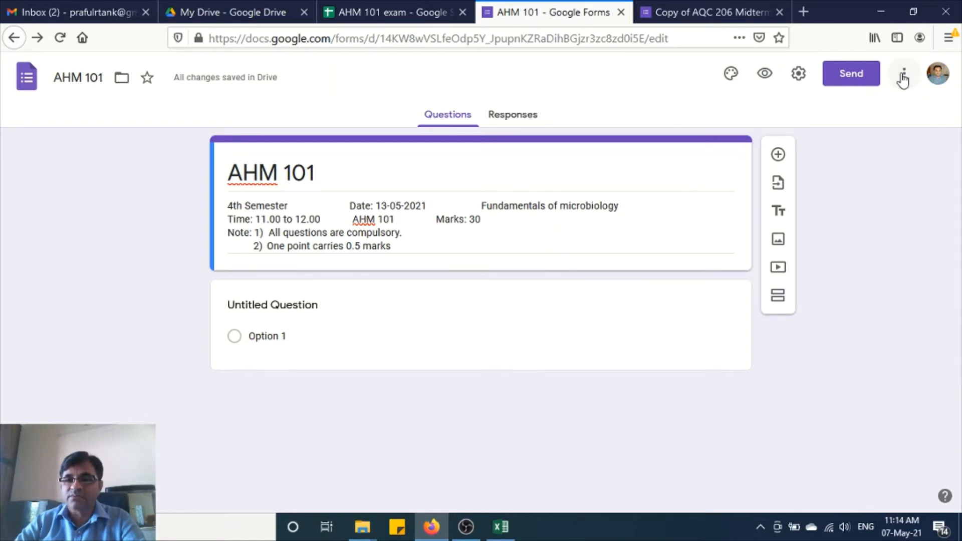
{"action": "left_click", "coordinate": [903, 79]}
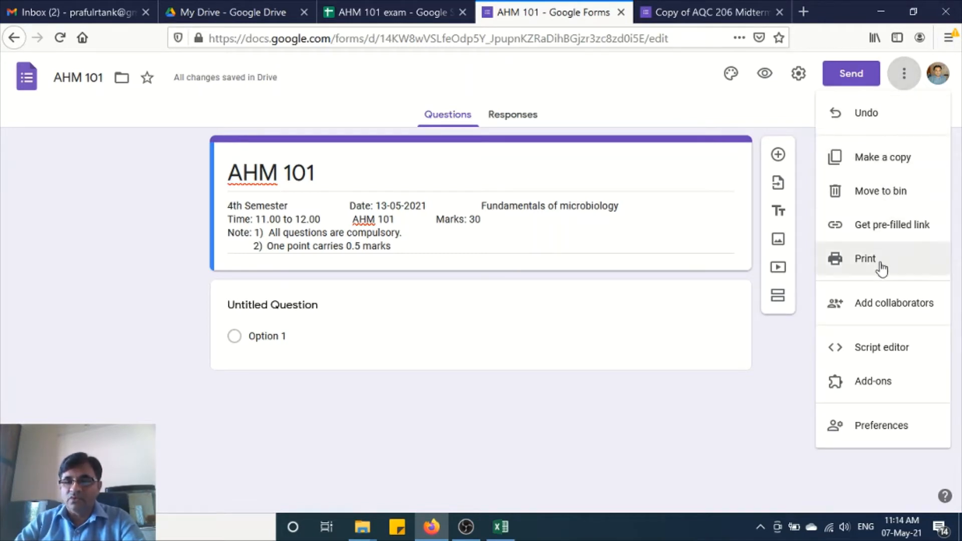
{"action": "left_click", "coordinate": [860, 381]}
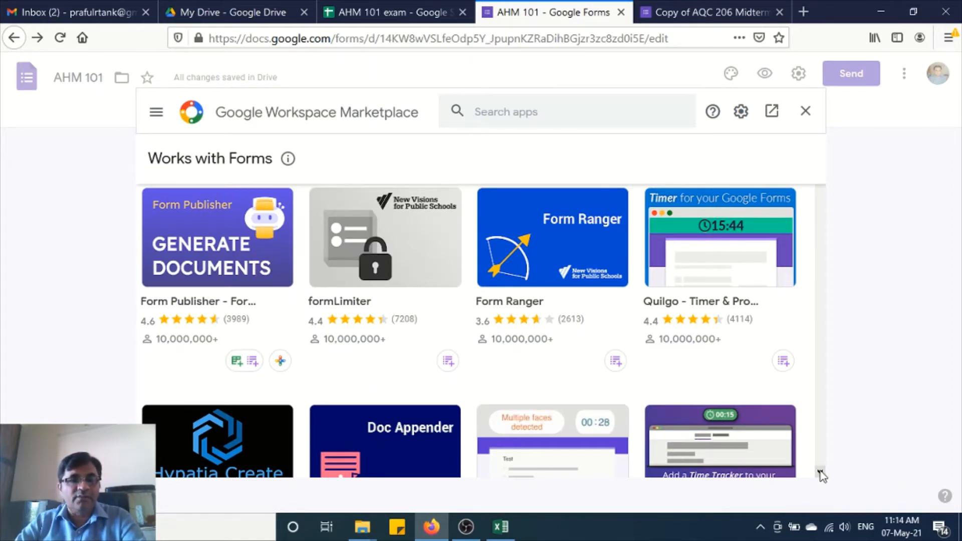
{"action": "scroll", "coordinate": [820, 474], "scroll_direction": "down", "scroll_amount": 6}
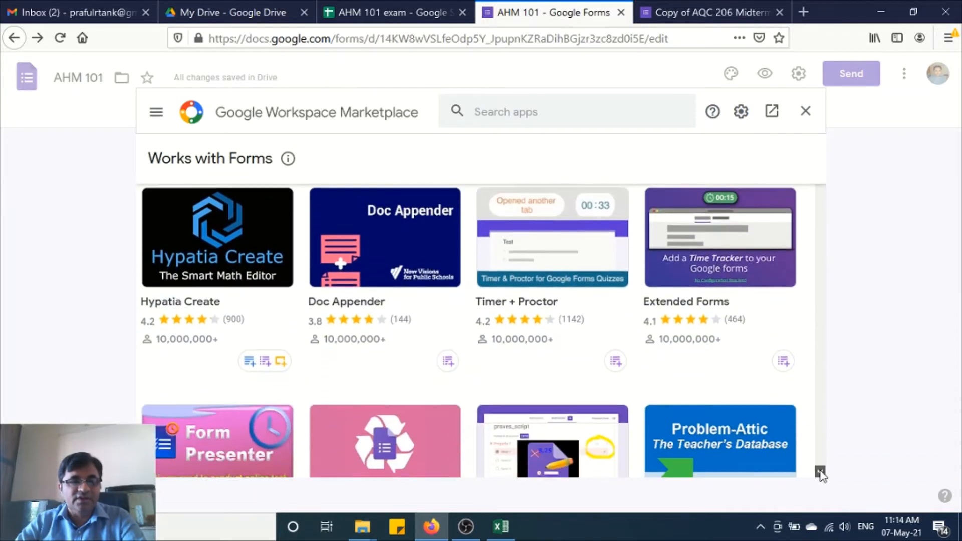
{"action": "scroll", "coordinate": [820, 473], "scroll_direction": "down", "scroll_amount": 10}
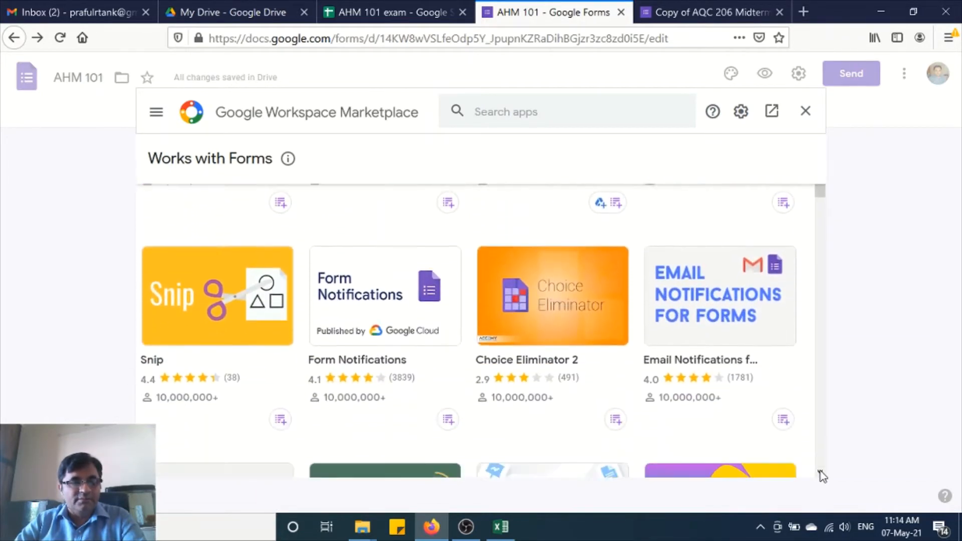
{"action": "scroll", "coordinate": [820, 473], "scroll_direction": "down", "scroll_amount": 6}
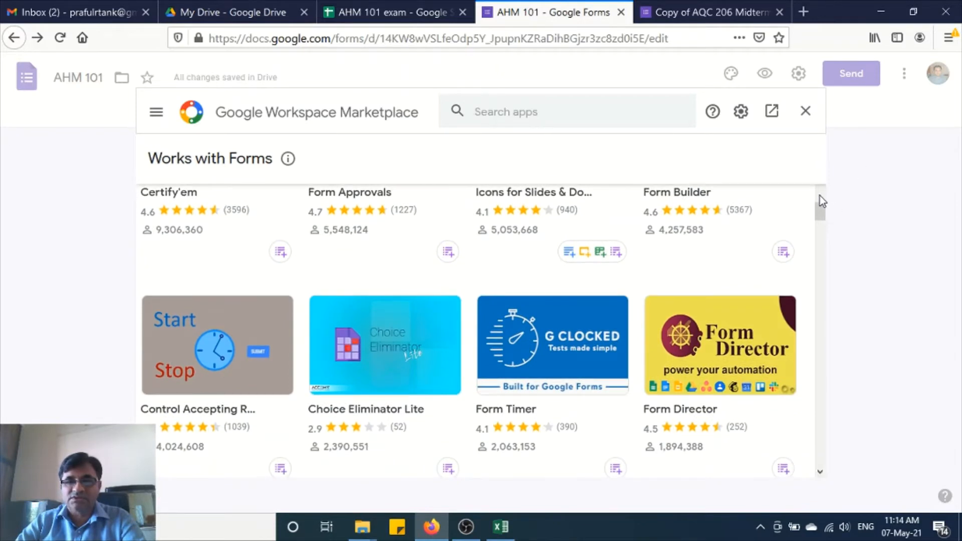
{"action": "scroll", "coordinate": [820, 195], "scroll_direction": "up", "scroll_amount": 6}
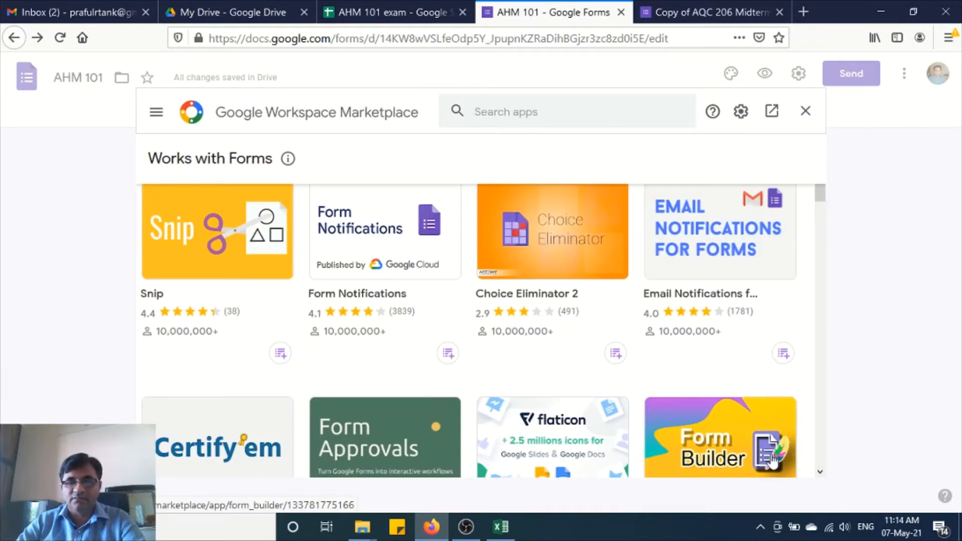
{"action": "scroll", "coordinate": [819, 471], "scroll_direction": "down", "scroll_amount": 2}
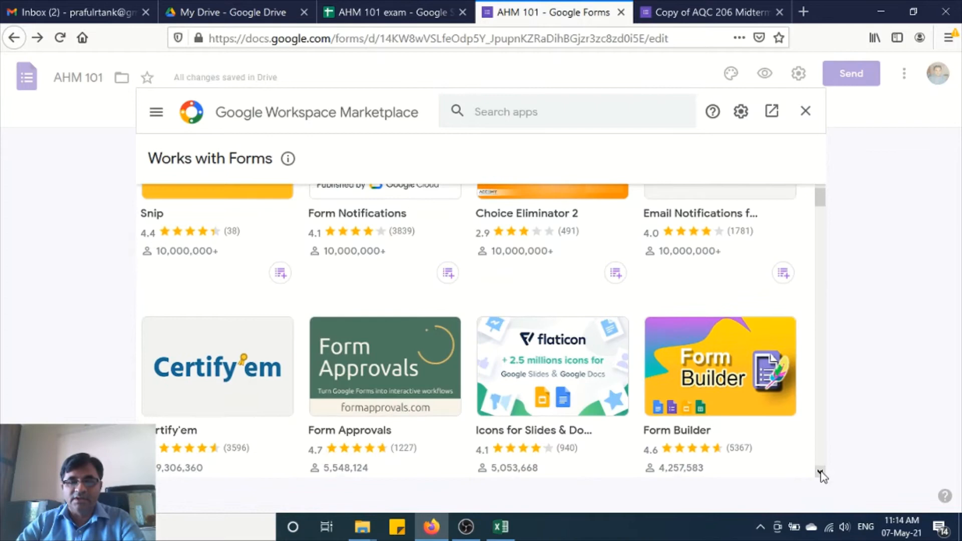
{"action": "left_click", "coordinate": [713, 364]}
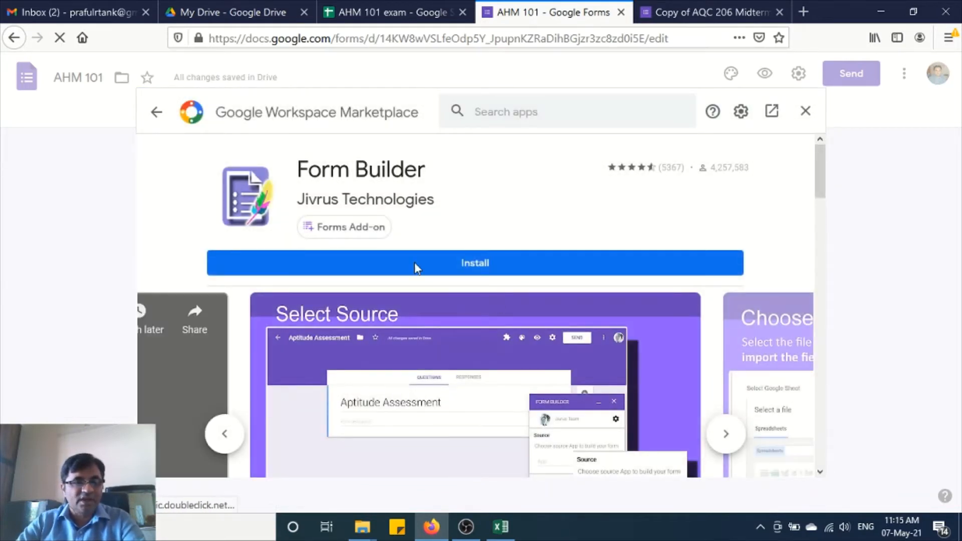
- Install the Form Builder add-on, allow it access to the personal Google account, and return to the form
{"action": "left_click", "coordinate": [476, 264]}
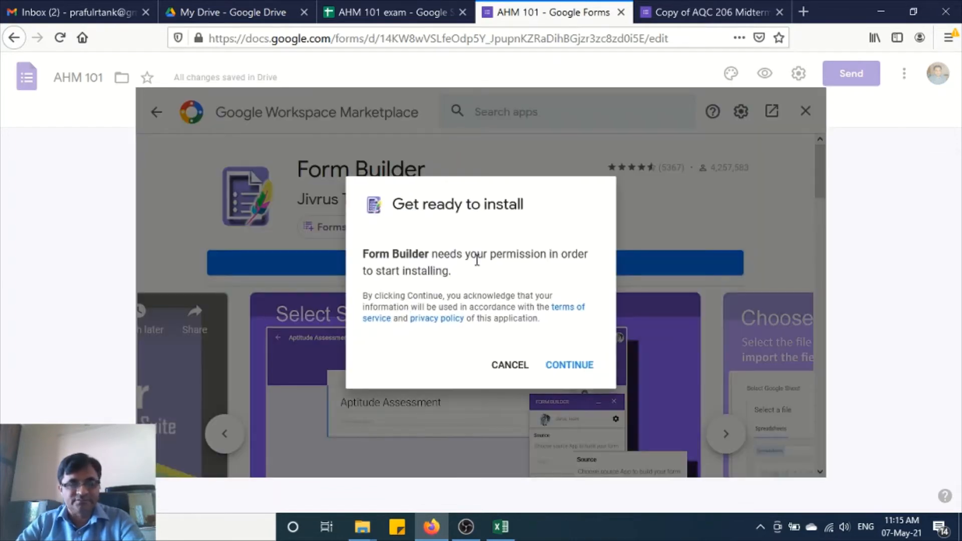
{"action": "left_click", "coordinate": [568, 367]}
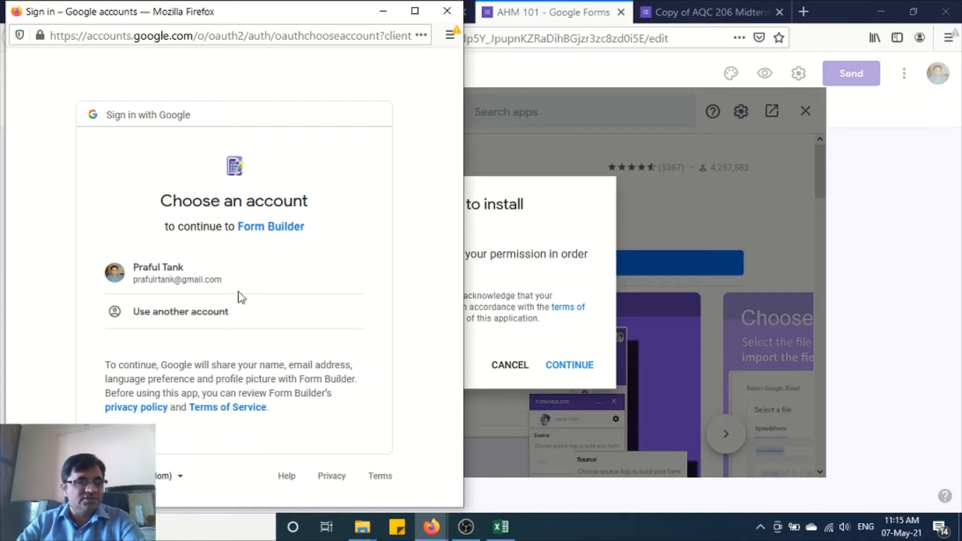
{"action": "left_click", "coordinate": [163, 271]}
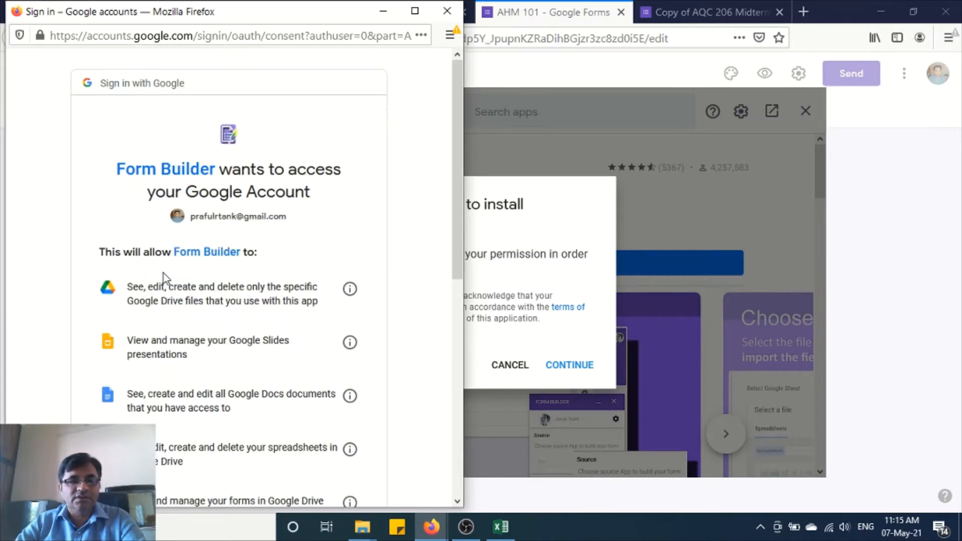
{"action": "left_click", "coordinate": [457, 495]}
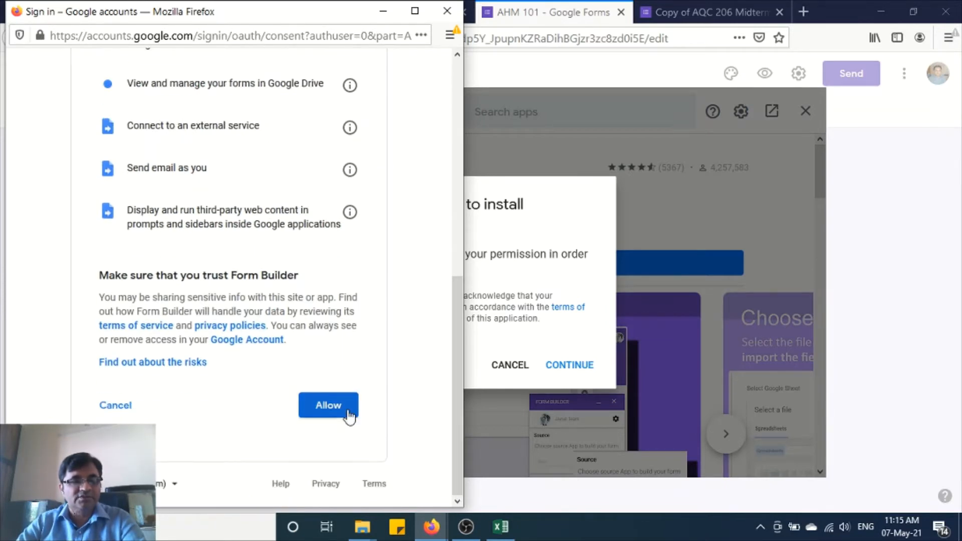
{"action": "left_click", "coordinate": [331, 409]}
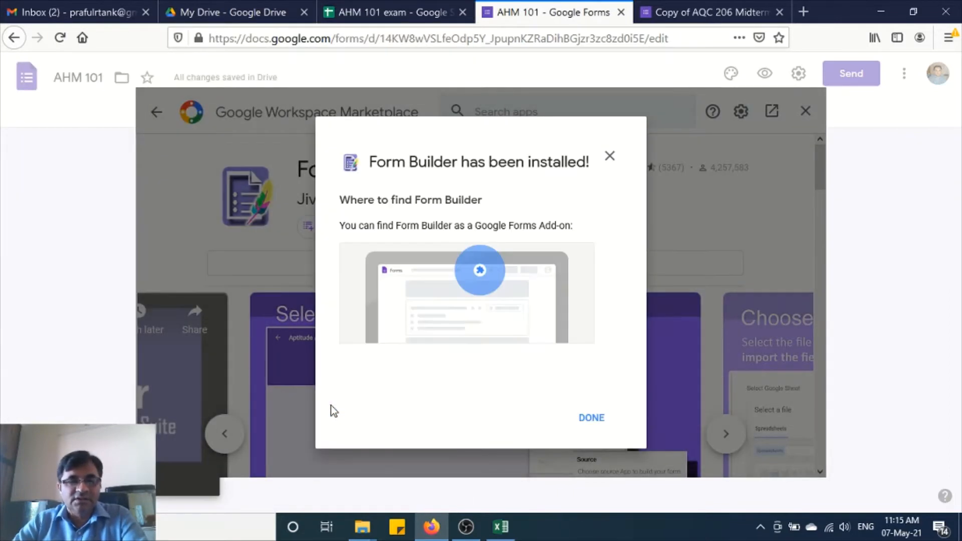
{"action": "left_click", "coordinate": [591, 422]}
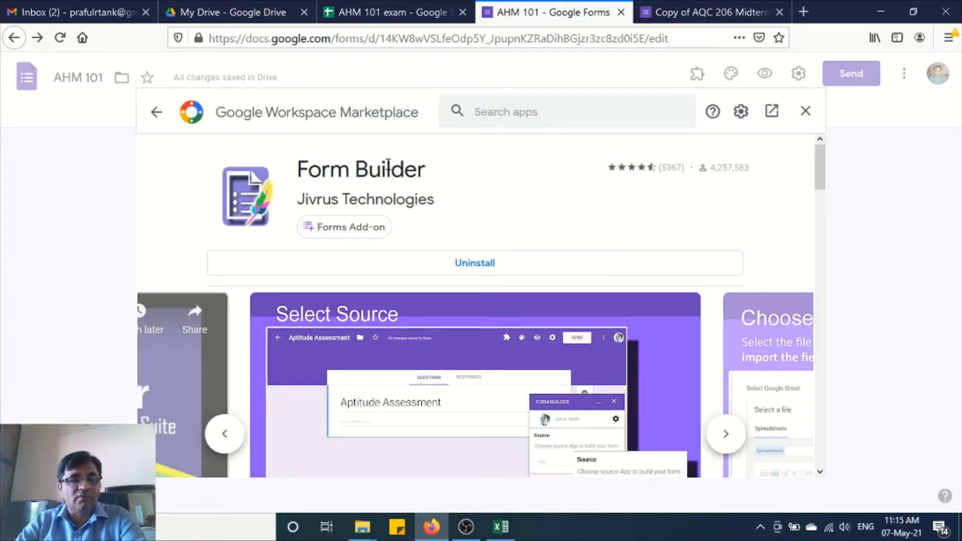
{"action": "left_click", "coordinate": [805, 111]}
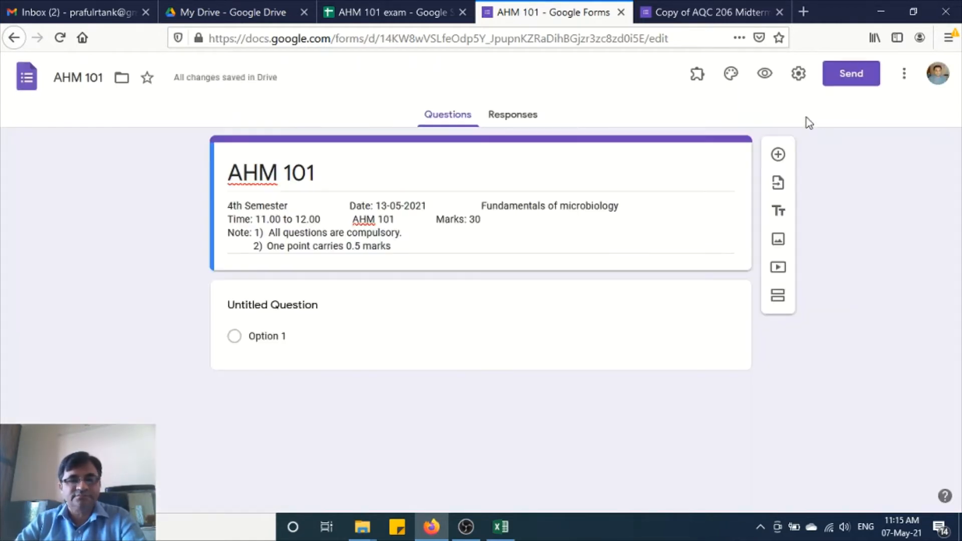
- Start the Form Builder add-on in the AHM 101 form
{"action": "left_click", "coordinate": [697, 76]}
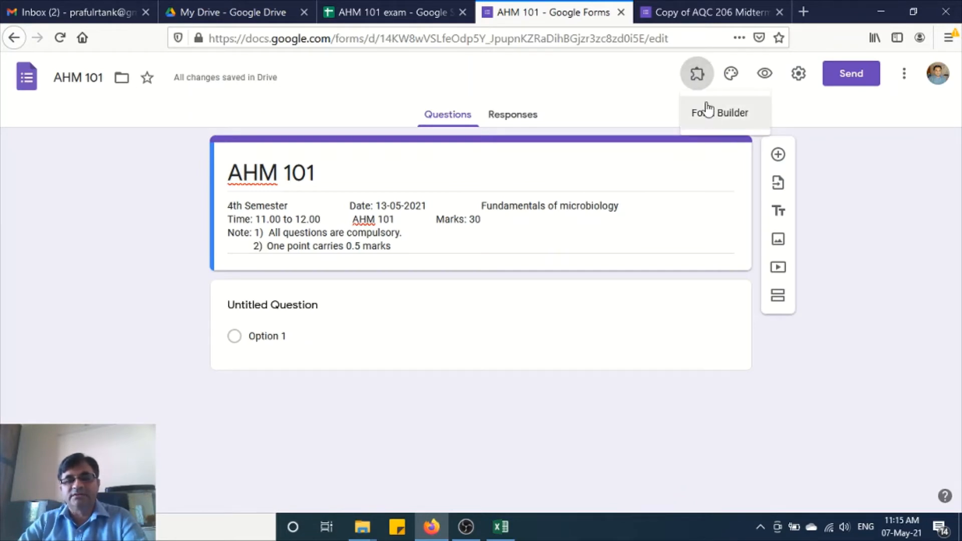
{"action": "left_click", "coordinate": [652, 100]}
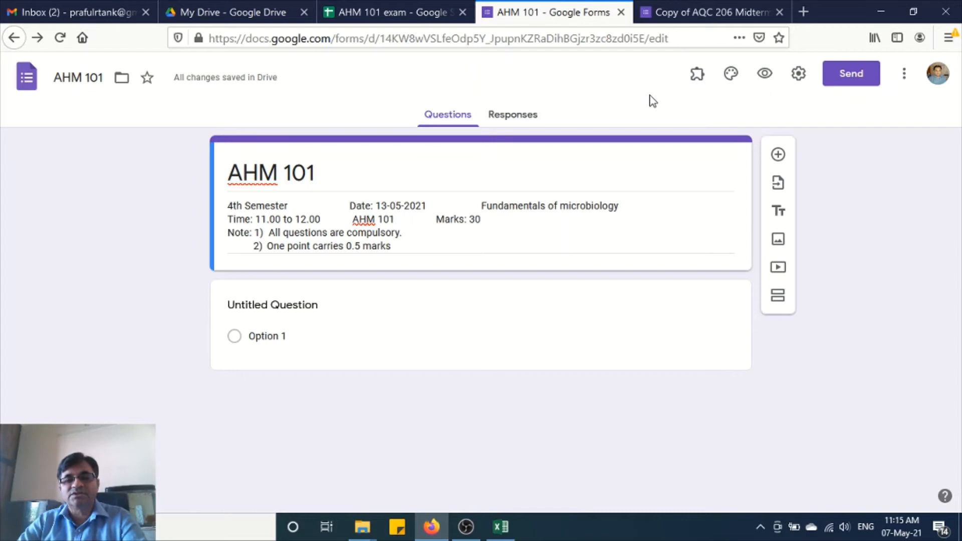
{"action": "left_click", "coordinate": [697, 77]}
{"action": "left_click", "coordinate": [703, 113]}
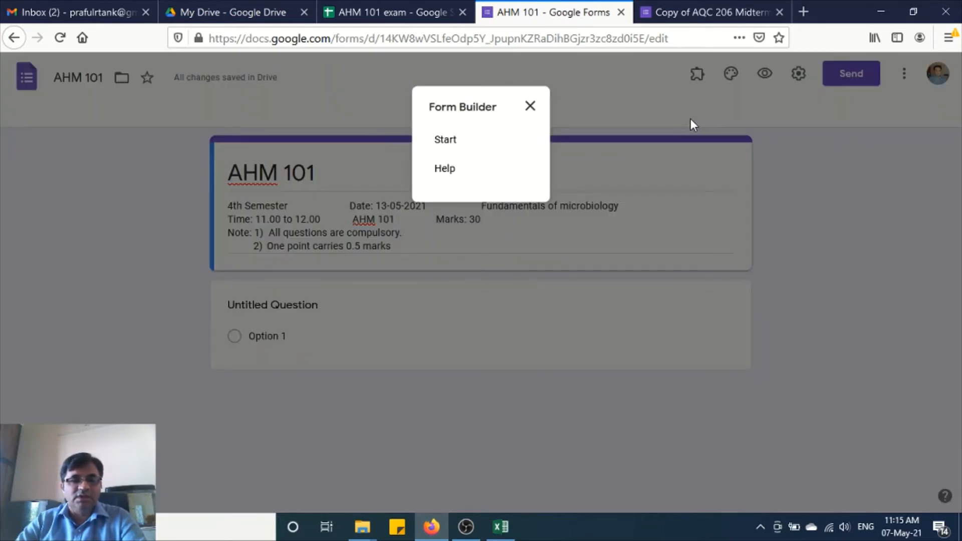
{"action": "left_click", "coordinate": [446, 141]}
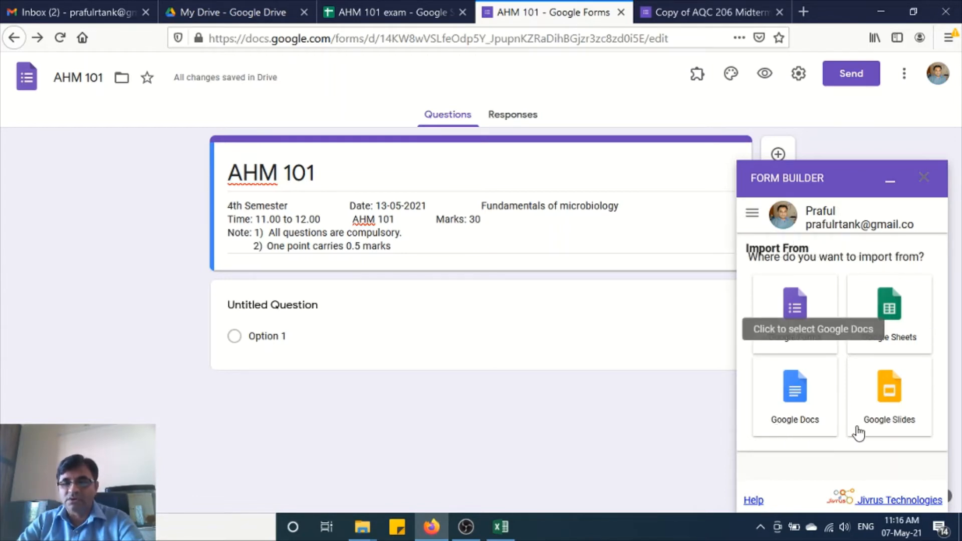
- Choose Google Sheets as the import source and select the AHM 101 exam spreadsheet
{"action": "left_click", "coordinate": [887, 316]}
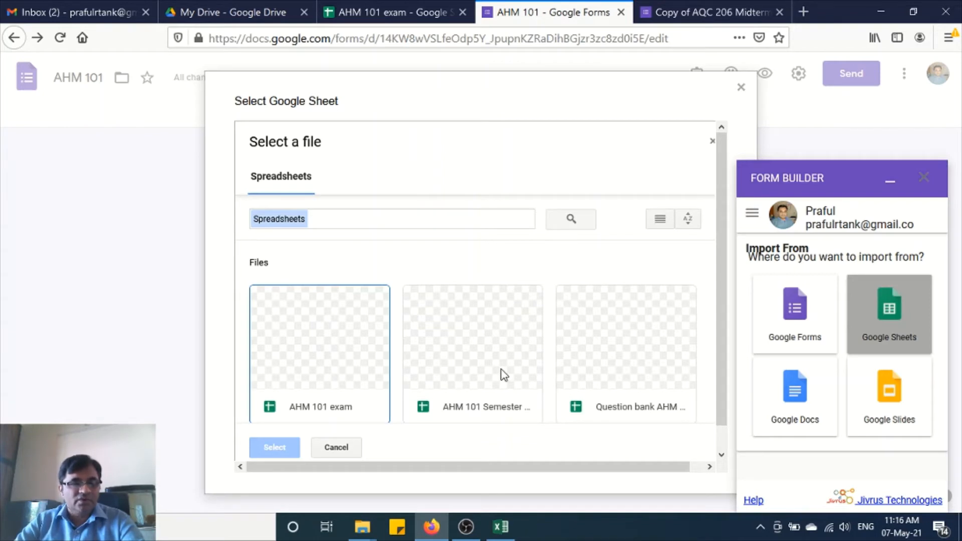
{"action": "left_click", "coordinate": [321, 349]}
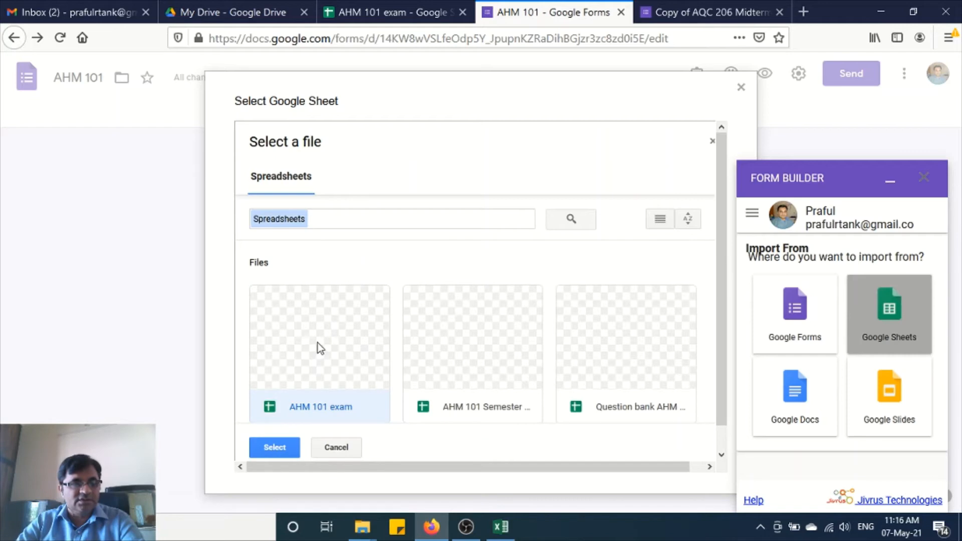
{"action": "left_click", "coordinate": [265, 448]}
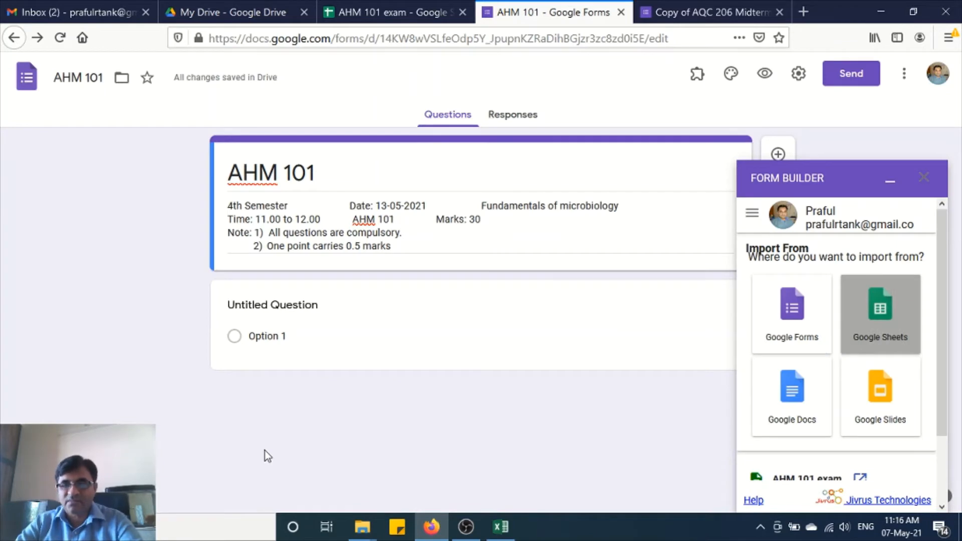
- Choose Sheet1 as the tab to import from and set the import pattern to Q & A's
{"action": "left_click_drag", "start_coordinate": [941, 395], "coordinate": [941, 467]}
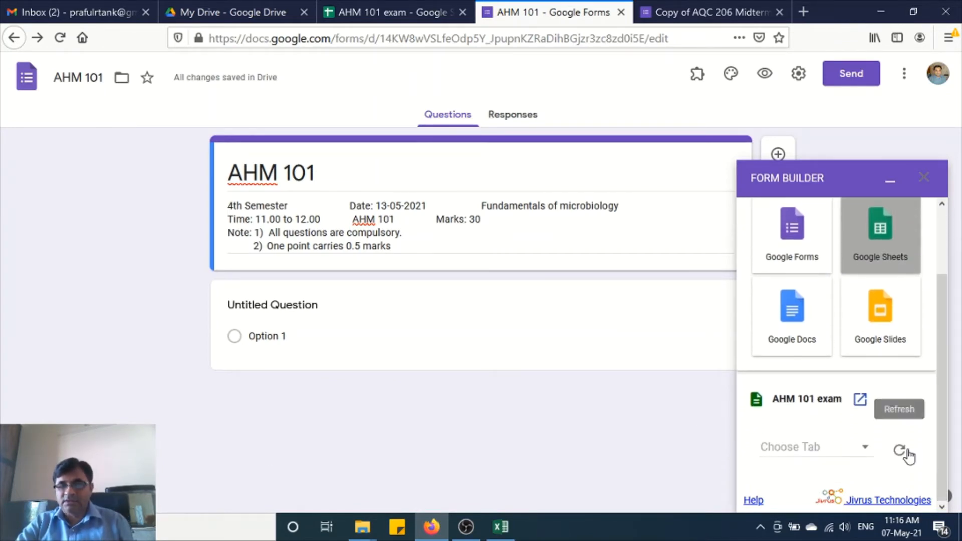
{"action": "left_click", "coordinate": [862, 451]}
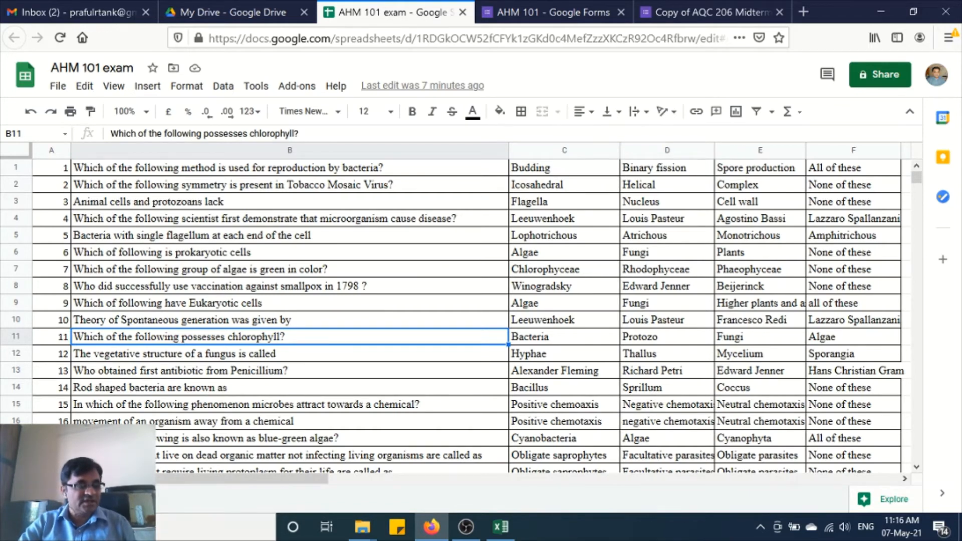
{"action": "left_click", "coordinate": [564, 8]}
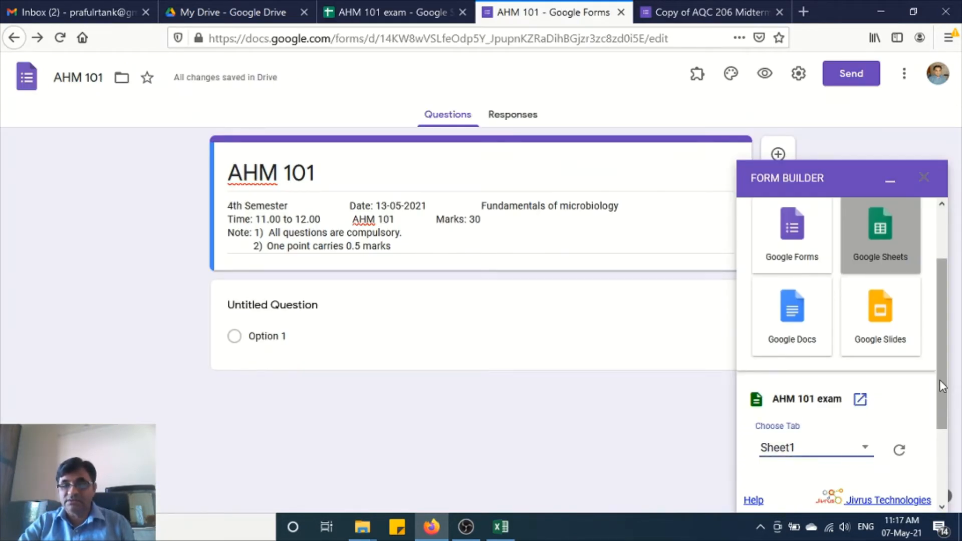
{"action": "left_click_drag", "start_coordinate": [939, 380], "coordinate": [945, 464]}
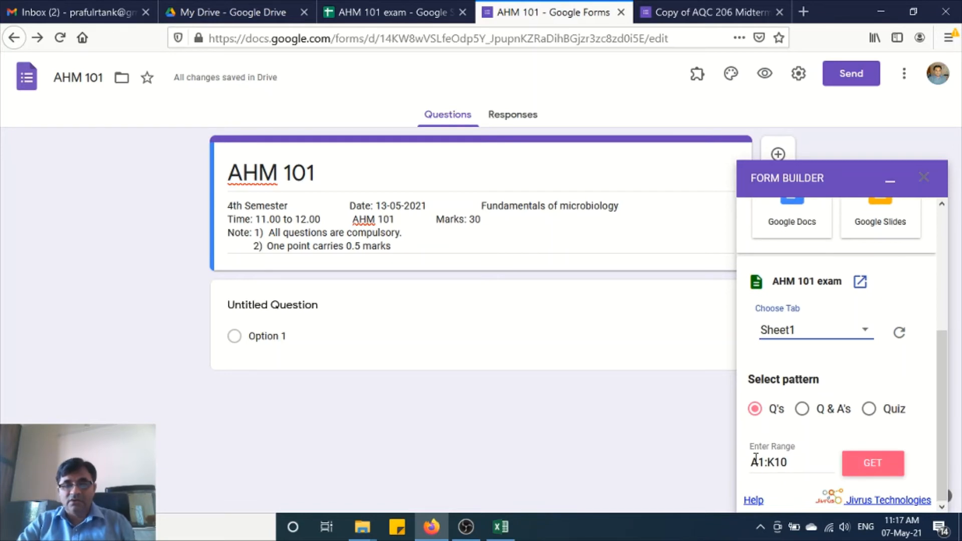
{"action": "left_click", "coordinate": [803, 412]}
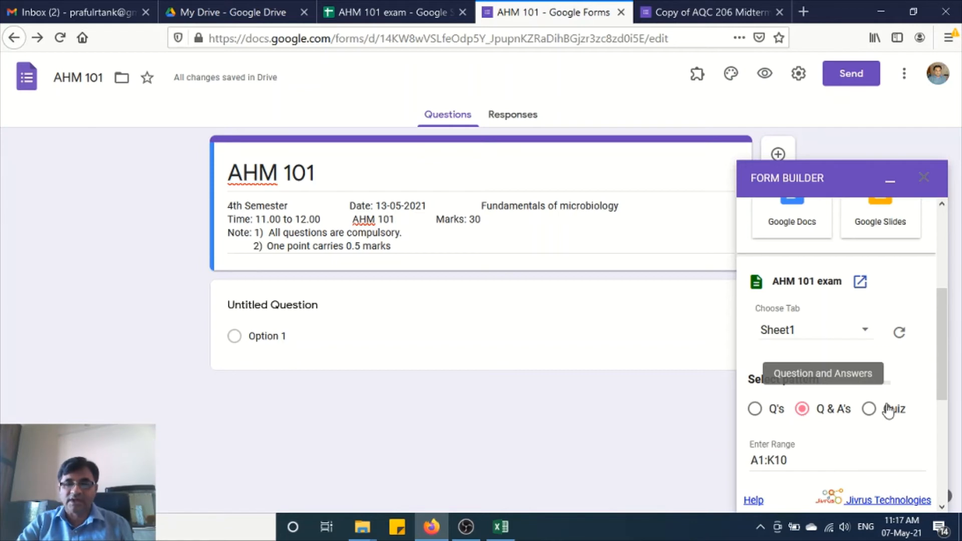
- Check the AHM 101 exam spreadsheet for the first and last cells of the question block, and return to the form's import settings
{"action": "left_click_drag", "start_coordinate": [939, 367], "coordinate": [945, 426]}
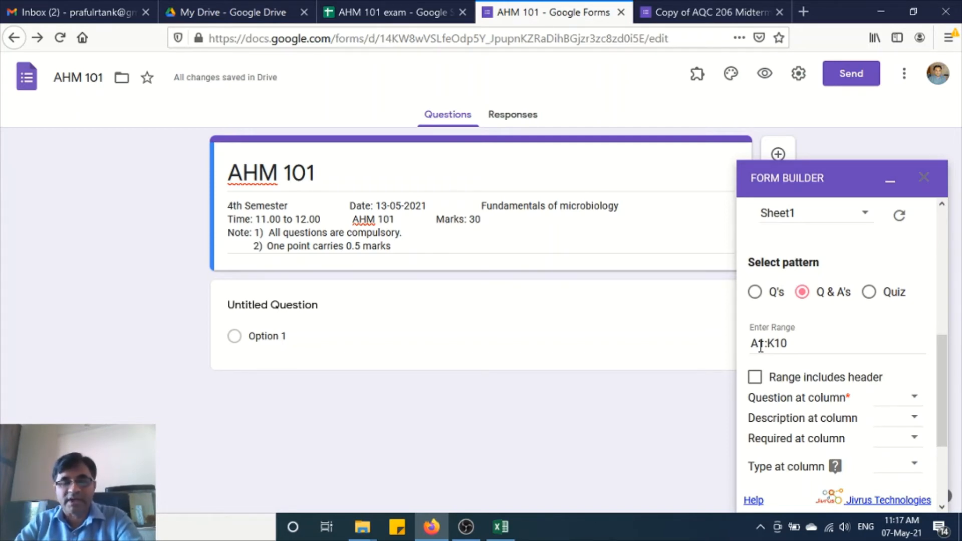
{"action": "left_click", "coordinate": [390, 14]}
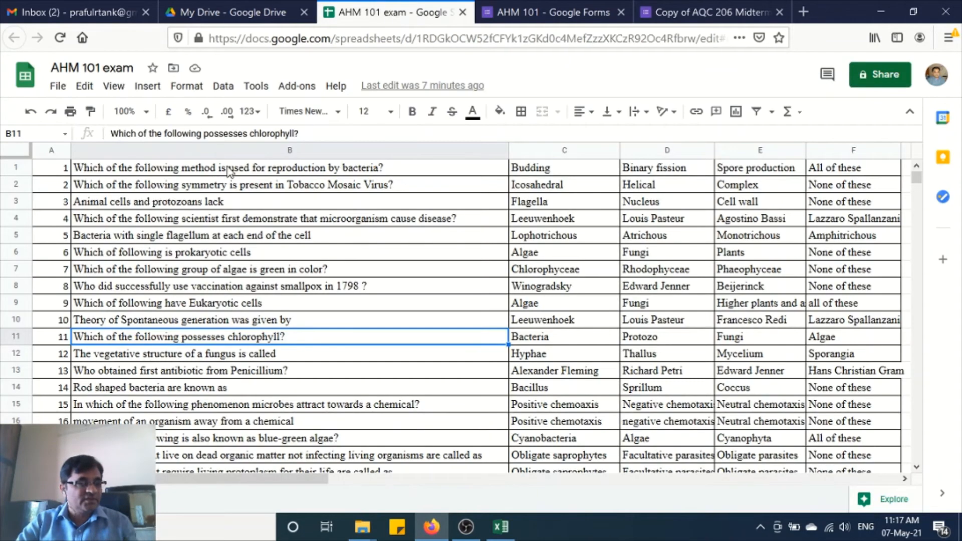
{"action": "left_click", "coordinate": [58, 171]}
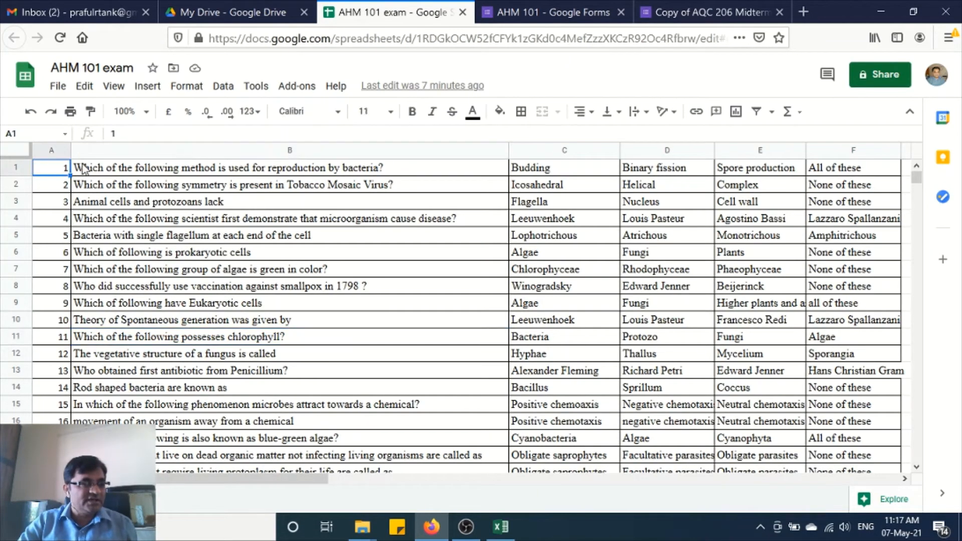
{"action": "left_click", "coordinate": [117, 173]}
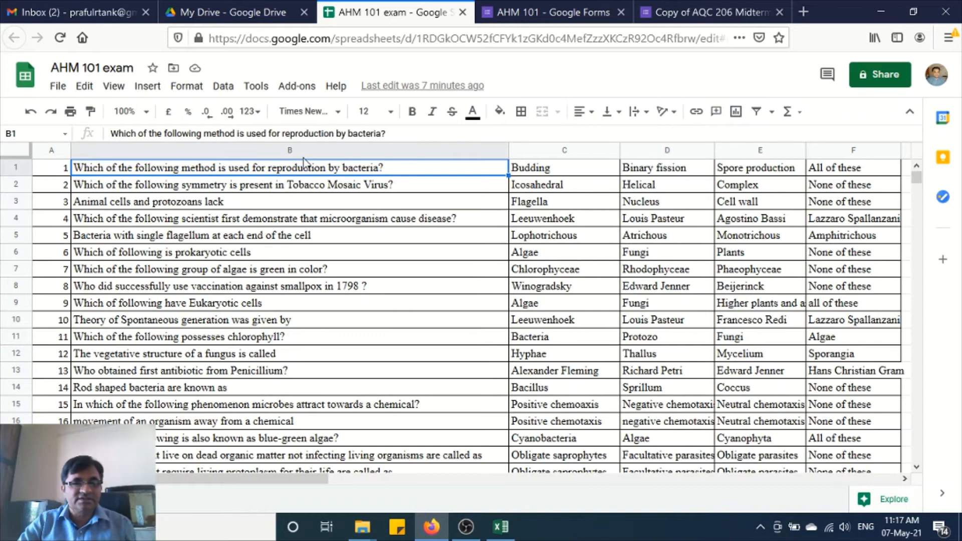
{"action": "left_click", "coordinate": [867, 173]}
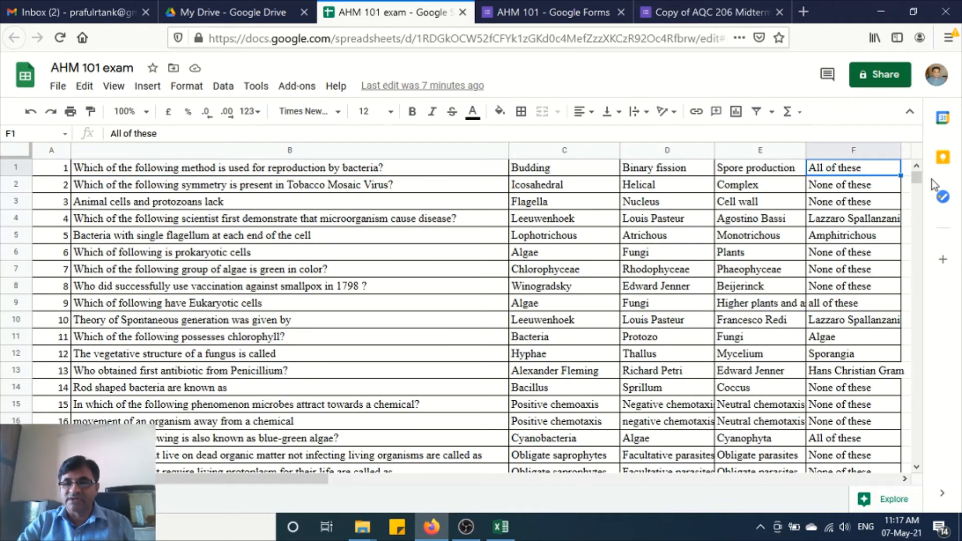
{"action": "left_click_drag", "start_coordinate": [916, 177], "coordinate": [893, 189]}
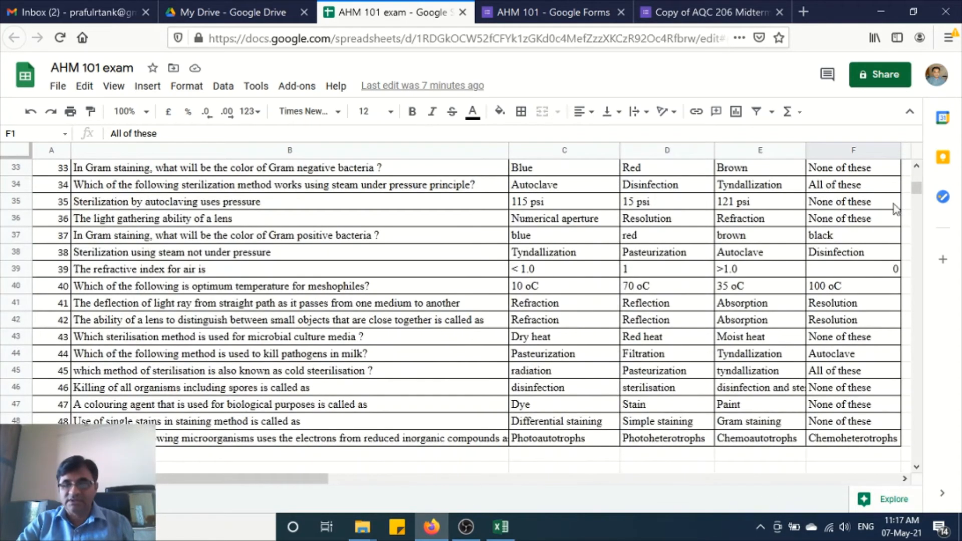
{"action": "left_click", "coordinate": [877, 439]}
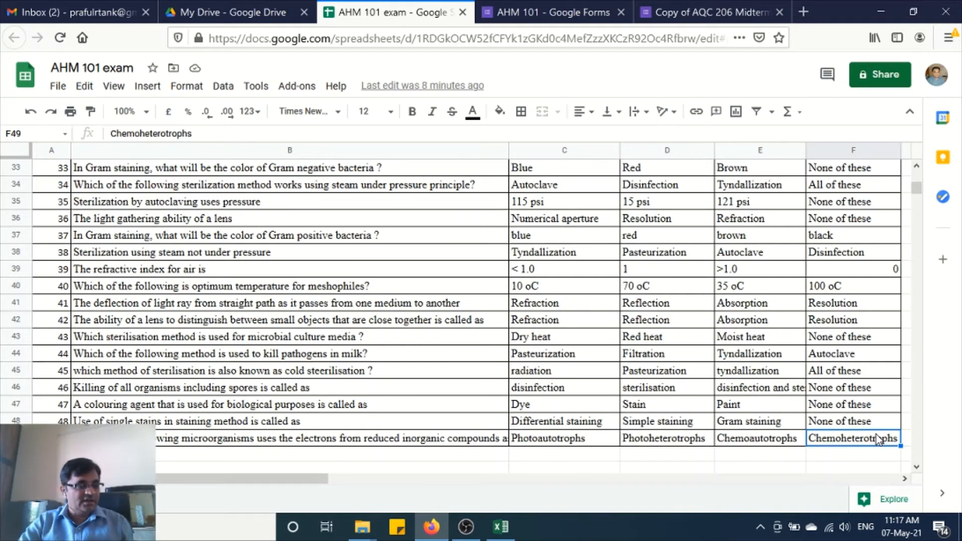
{"action": "left_click", "coordinate": [915, 467]}
{"action": "left_click", "coordinate": [916, 467]}
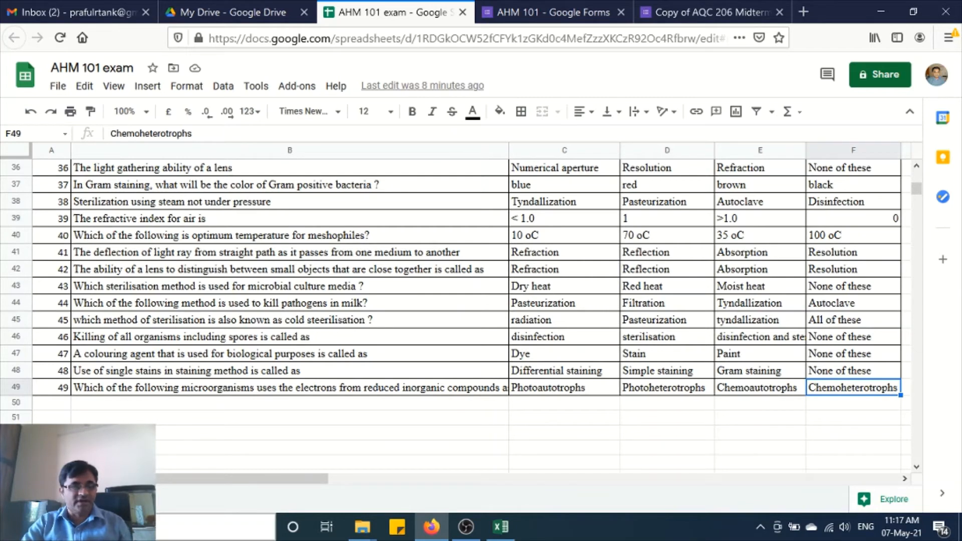
{"action": "left_click", "coordinate": [144, 391]}
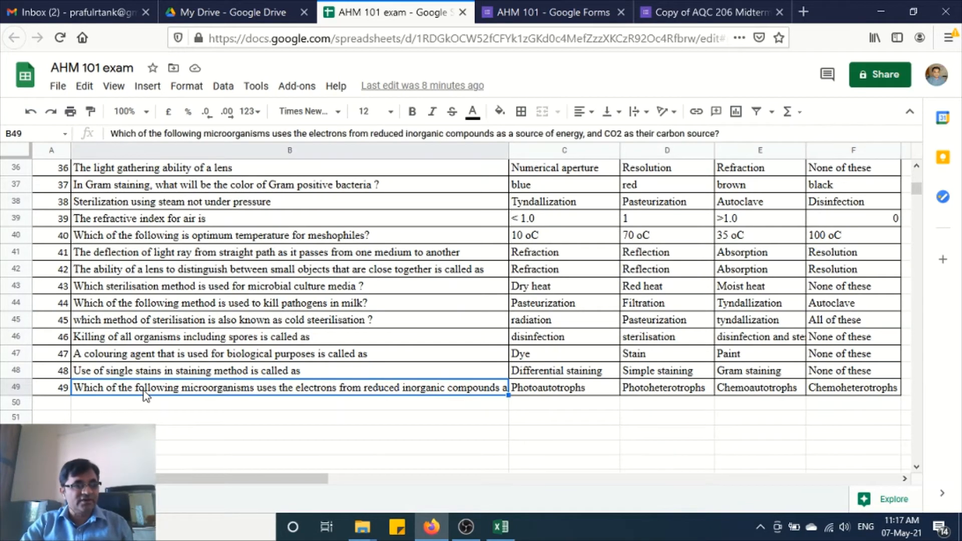
{"action": "left_click", "coordinate": [826, 388]}
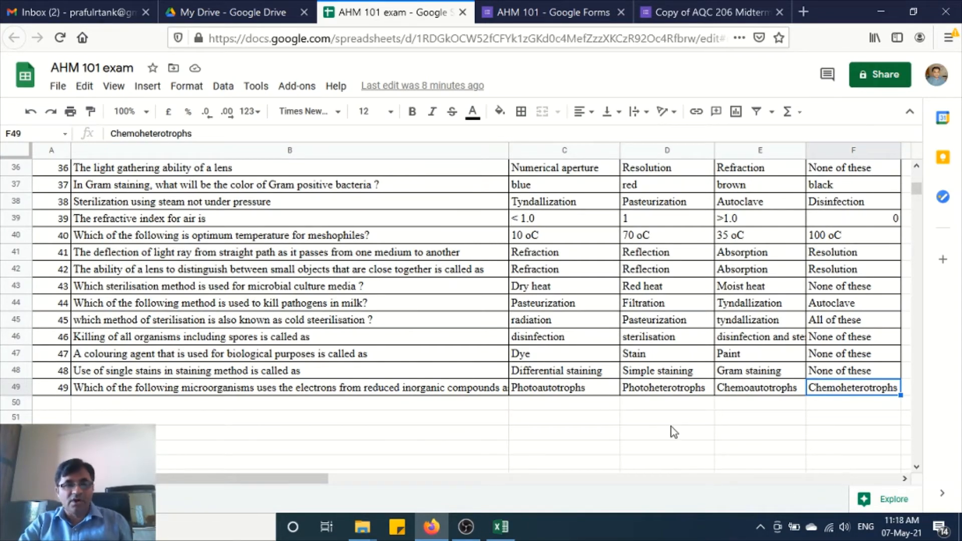
{"action": "left_click", "coordinate": [554, 15]}
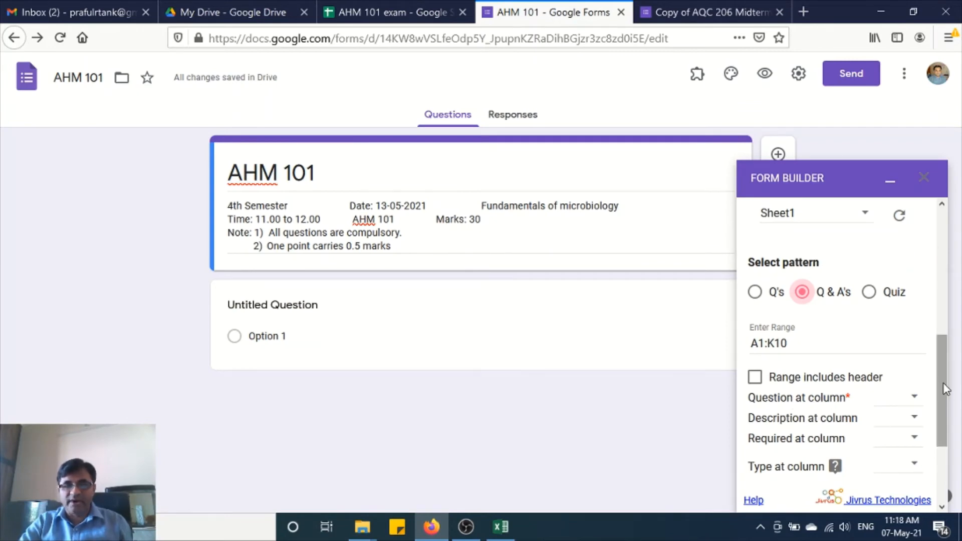
{"action": "scroll", "coordinate": [946, 389], "scroll_direction": "down", "scroll_amount": 1}
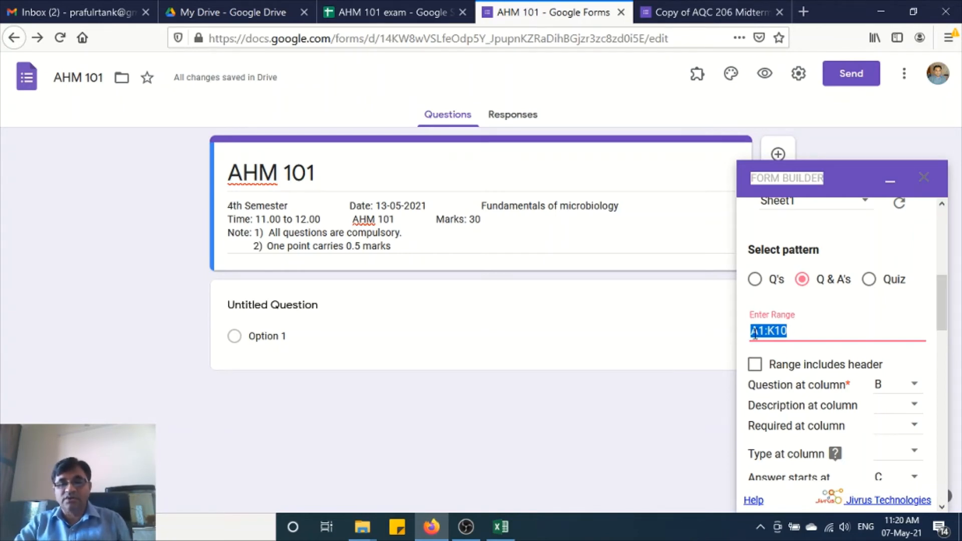
- Go through the question bank in the spreadsheet from its first question cell to its last answer cell to determine the import range
{"action": "left_click", "coordinate": [381, 11]}
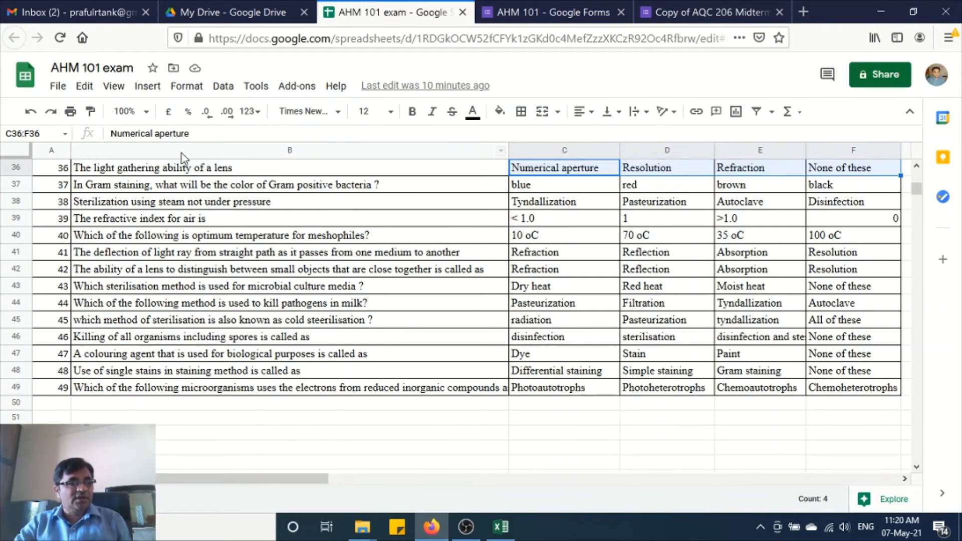
{"action": "left_click", "coordinate": [203, 173]}
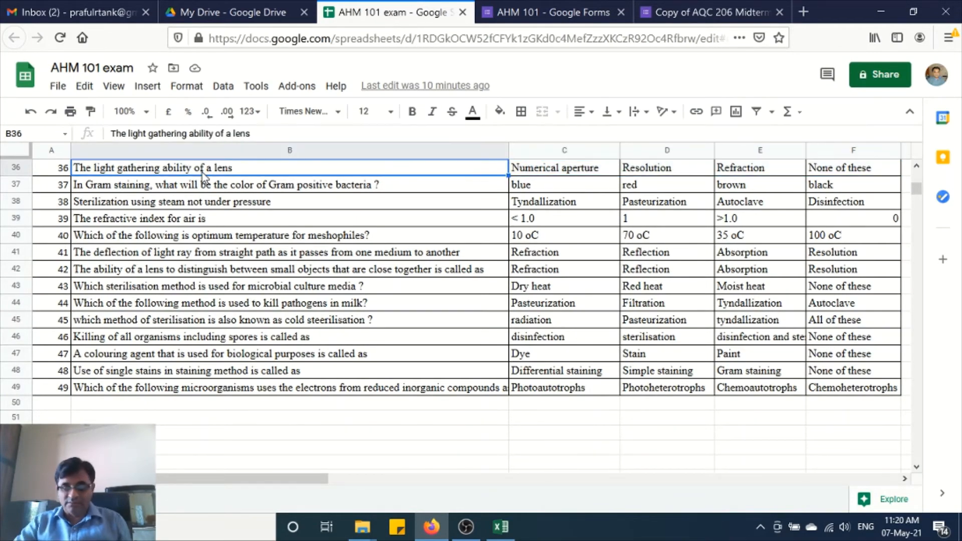
{"action": "key", "text": "Up"}
{"action": "key", "text": "Up"}
{"action": "key", "text": "Up"}
{"action": "key", "text": "Up"}
{"action": "key", "text": "Up"}
{"action": "key", "text": "Up"}
{"action": "key", "text": "Up"}
{"action": "key", "text": "Up"}
{"action": "key", "text": "Up"}
{"action": "key", "text": "Up"}
{"action": "key", "text": "Up"}
{"action": "key", "text": "Up"}
{"action": "key", "text": "Up"}
{"action": "key", "text": "Up"}
{"action": "key", "text": "Up"}
{"action": "key", "text": "Up"}
{"action": "key", "text": "Up"}
{"action": "key", "text": "Up"}
{"action": "key", "text": "Up"}
{"action": "key", "text": "Up"}
{"action": "key", "text": "Up"}
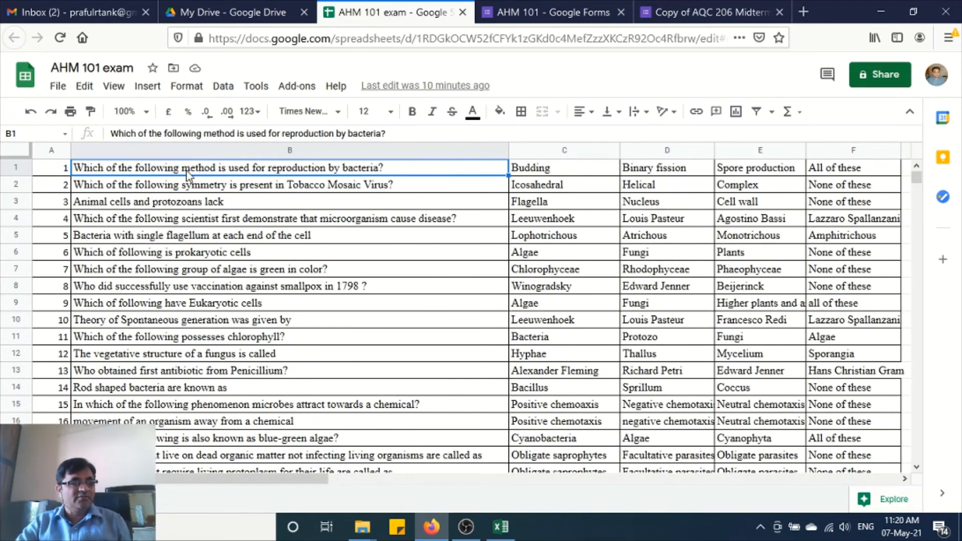
{"action": "left_click", "coordinate": [916, 468]}
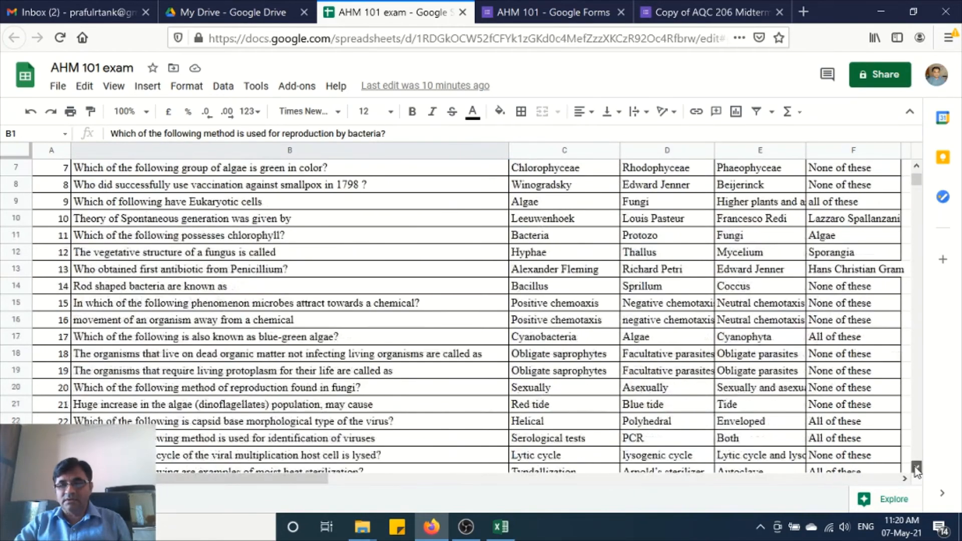
{"action": "left_click_drag", "start_coordinate": [915, 470], "coordinate": [916, 471]}
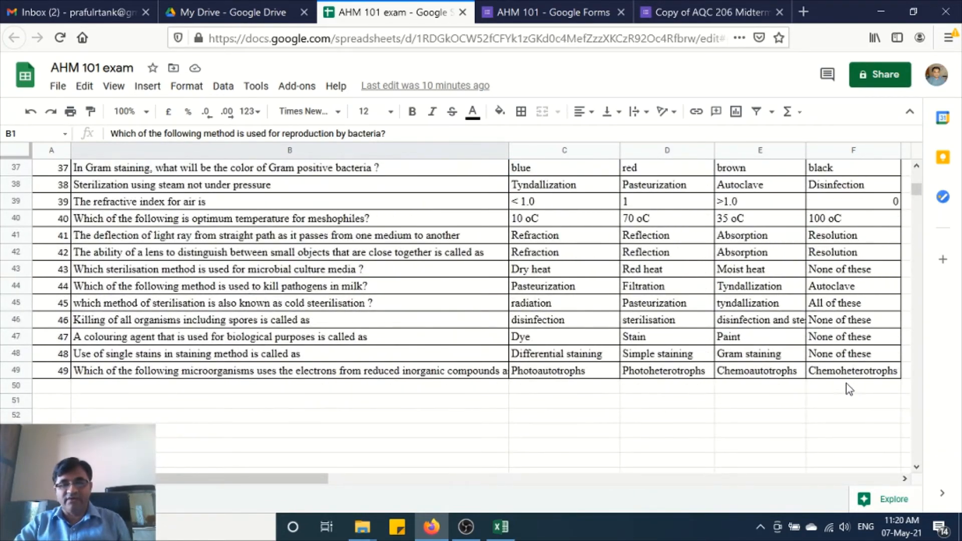
{"action": "left_click", "coordinate": [844, 370]}
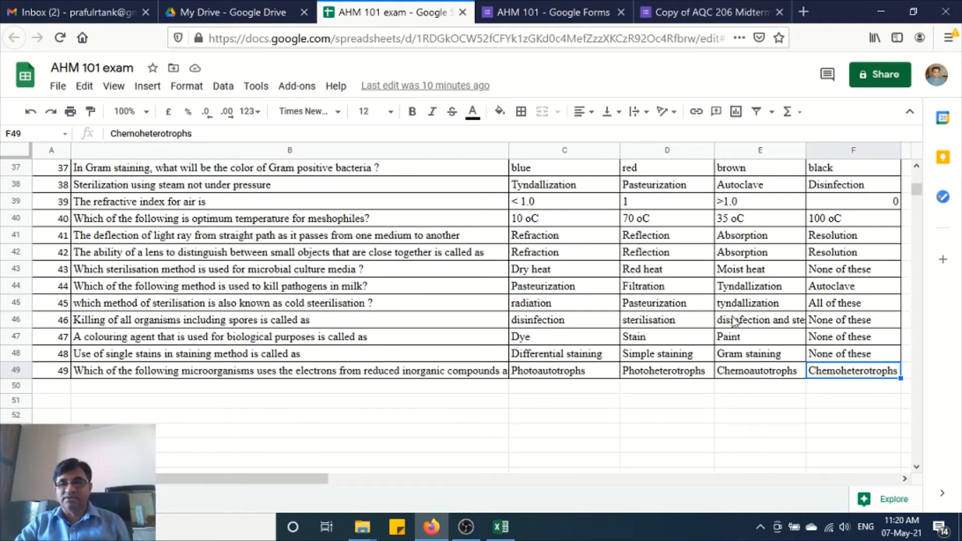
- Set the Form Builder import range to B1:F49 in the AHM 101 form
{"action": "left_click", "coordinate": [540, 19]}
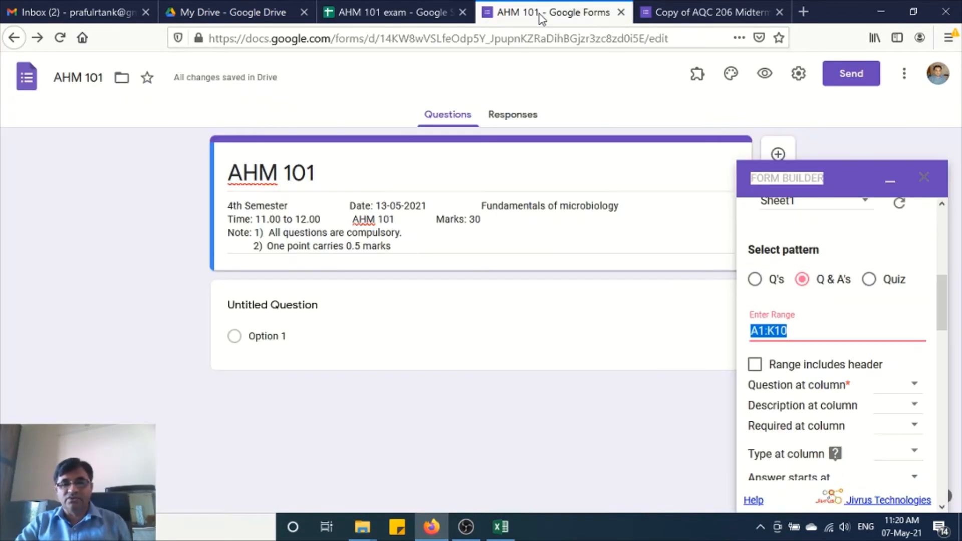
{"action": "left_click", "coordinate": [762, 332]}
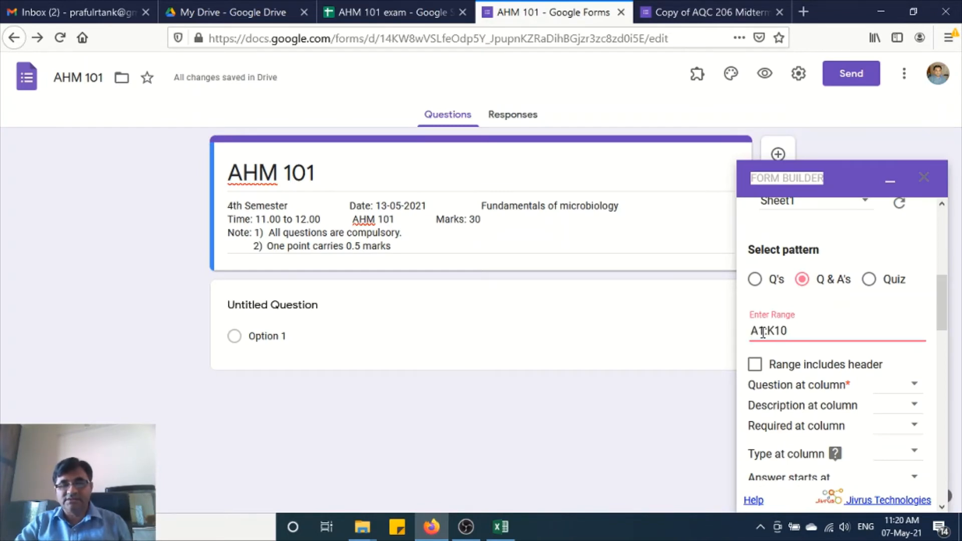
{"action": "key", "text": "BackSpace"}
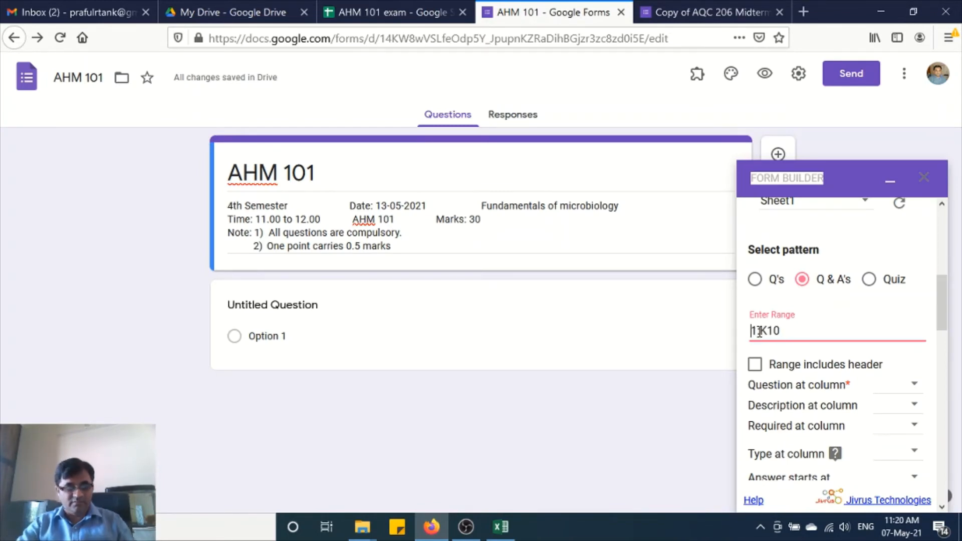
{"action": "type", "text": "B"}
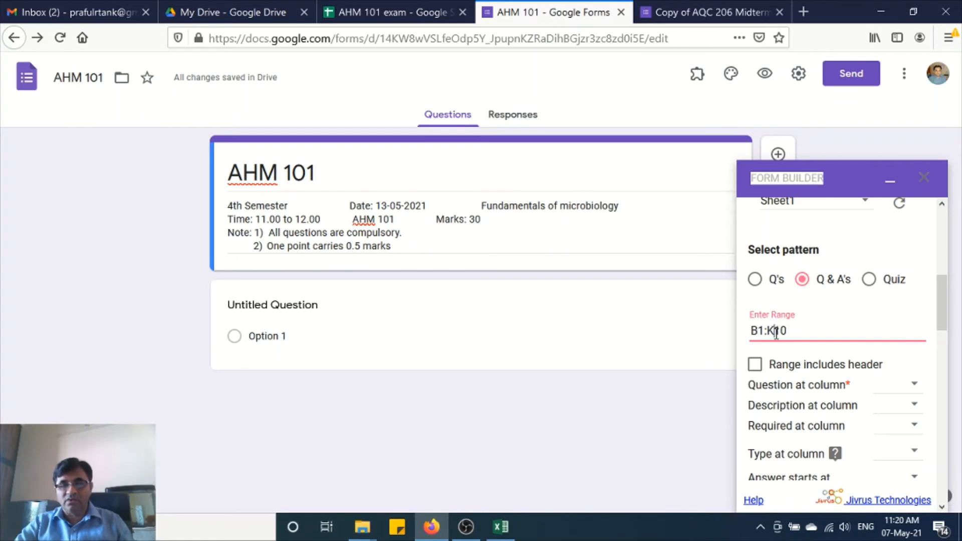
{"action": "double_click", "coordinate": [776, 332]}
{"action": "type", "text": "F49"}
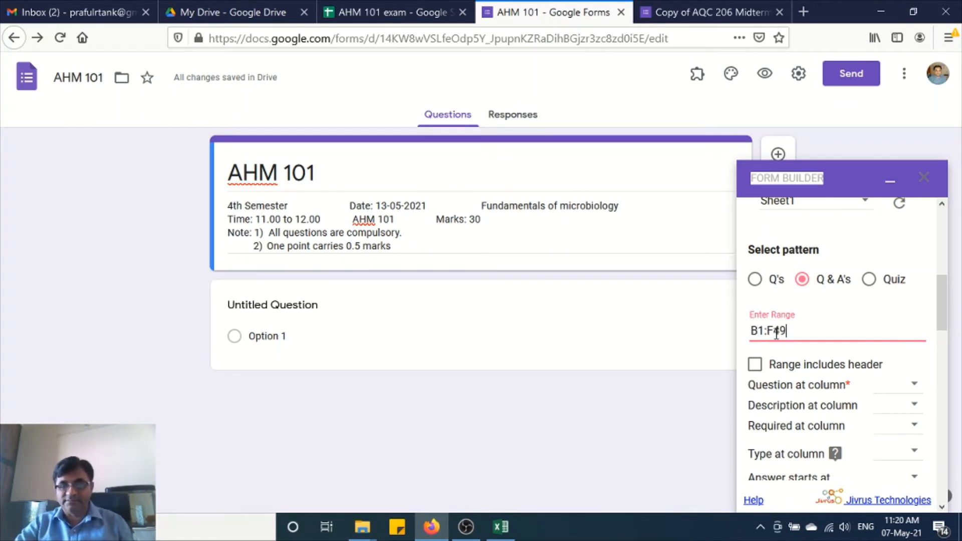
- Open the question column choices in Form Builder and check in the spreadsheet which column holds the questions
{"action": "scroll", "coordinate": [944, 331], "scroll_direction": "down", "scroll_amount": 3}
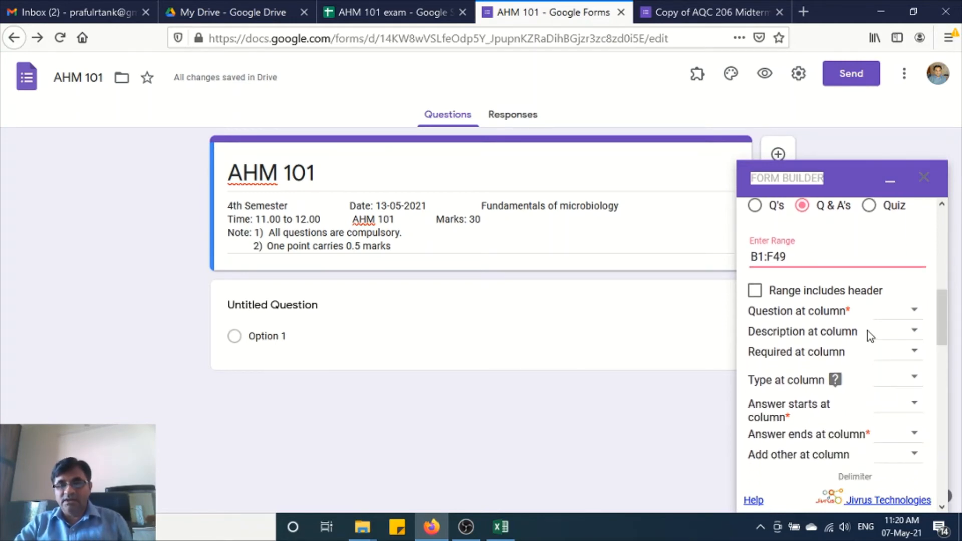
{"action": "left_click", "coordinate": [895, 316]}
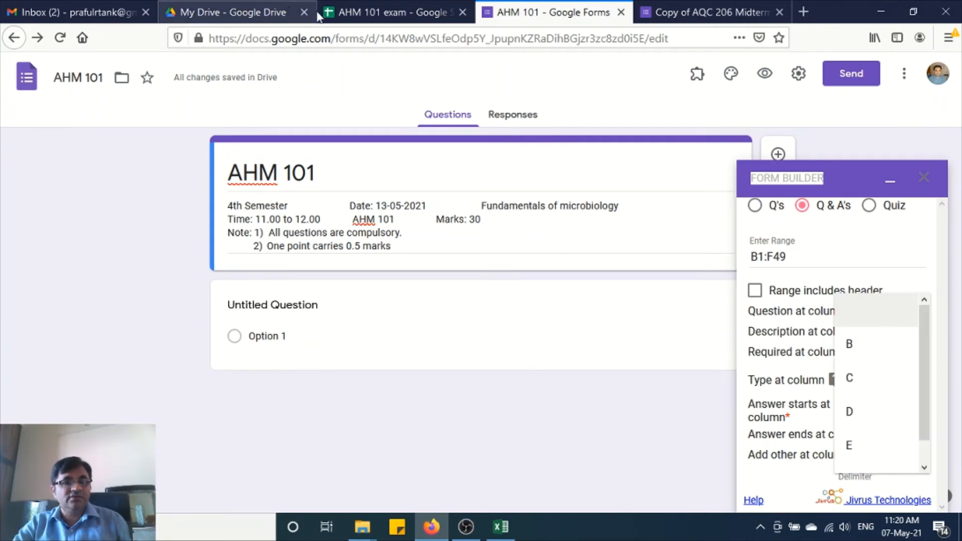
{"action": "left_click", "coordinate": [360, 13]}
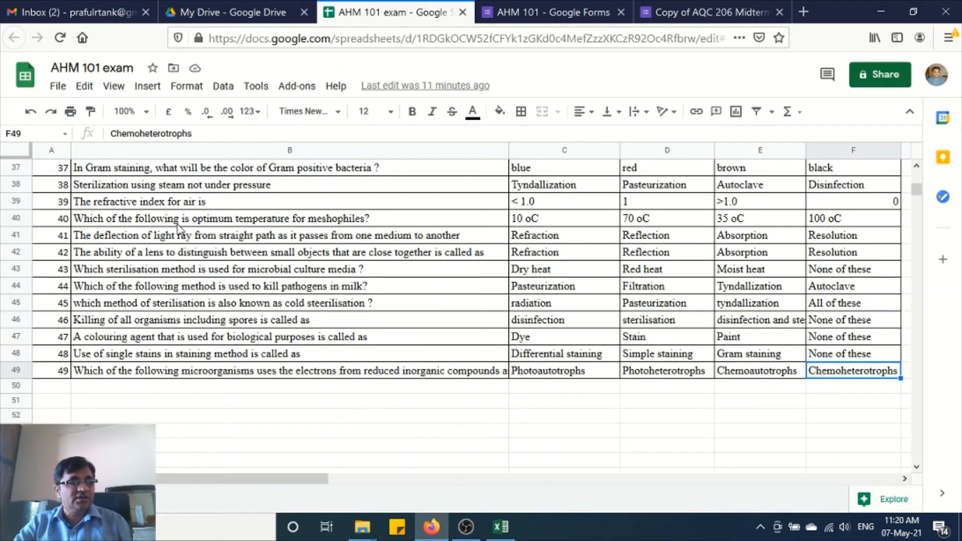
{"action": "left_click", "coordinate": [239, 170]}
{"action": "key", "text": "Up"}
{"action": "key", "text": "Up"}
{"action": "key", "text": "Up"}
{"action": "key", "text": "Up"}
{"action": "key", "text": "Up"}
{"action": "key", "text": "Up"}
{"action": "key", "text": "Up"}
{"action": "key", "text": "Up"}
{"action": "key", "text": "Up"}
{"action": "key", "text": "Up"}
{"action": "key", "text": "Up"}
{"action": "key", "text": "Up"}
{"action": "key", "text": "Up"}
{"action": "key", "text": "Up"}
{"action": "key", "text": "Up"}
{"action": "key", "text": "Up"}
{"action": "key", "text": "Up"}
{"action": "key", "text": "Up"}
{"action": "key", "text": "Up"}
{"action": "key", "text": "Up"}
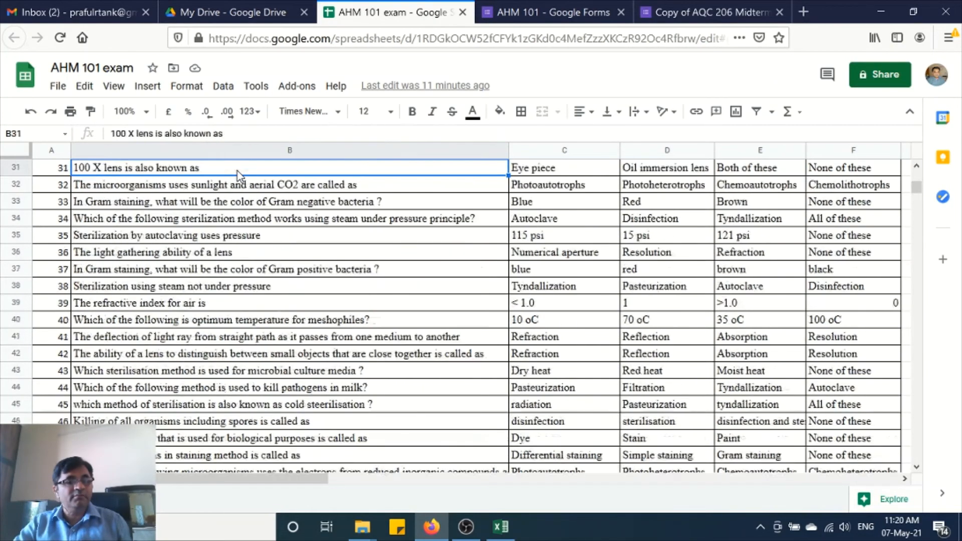
{"action": "key", "text": "Up"}
{"action": "key", "text": "Up"}
{"action": "key", "text": "Up"}
{"action": "key", "text": "Up"}
{"action": "key", "text": "Up"}
{"action": "key", "text": "Up"}
{"action": "key", "text": "Up"}
{"action": "key", "text": "Up"}
{"action": "key", "text": "Up"}
{"action": "key", "text": "Up"}
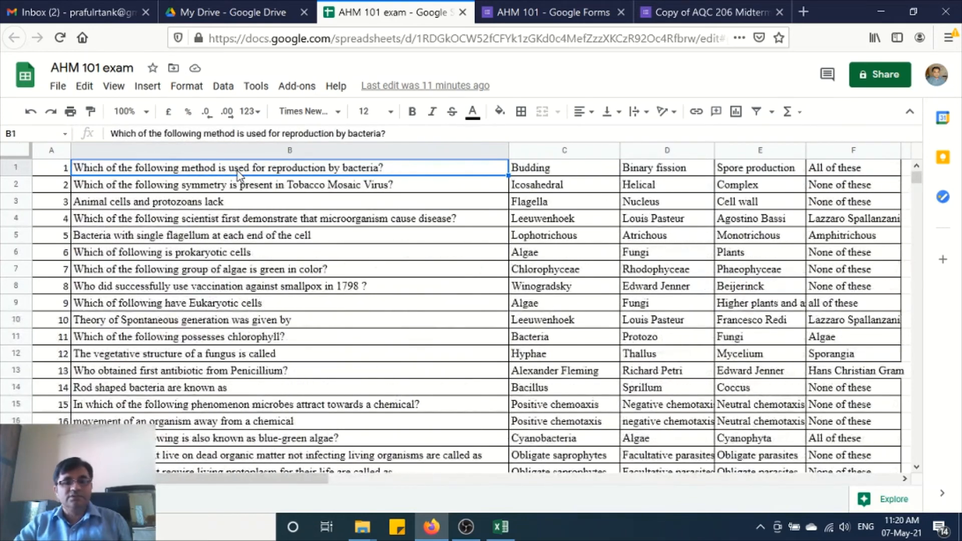
- In the form's import settings, set the question column to B and the answer start column to C
{"action": "left_click", "coordinate": [534, 3]}
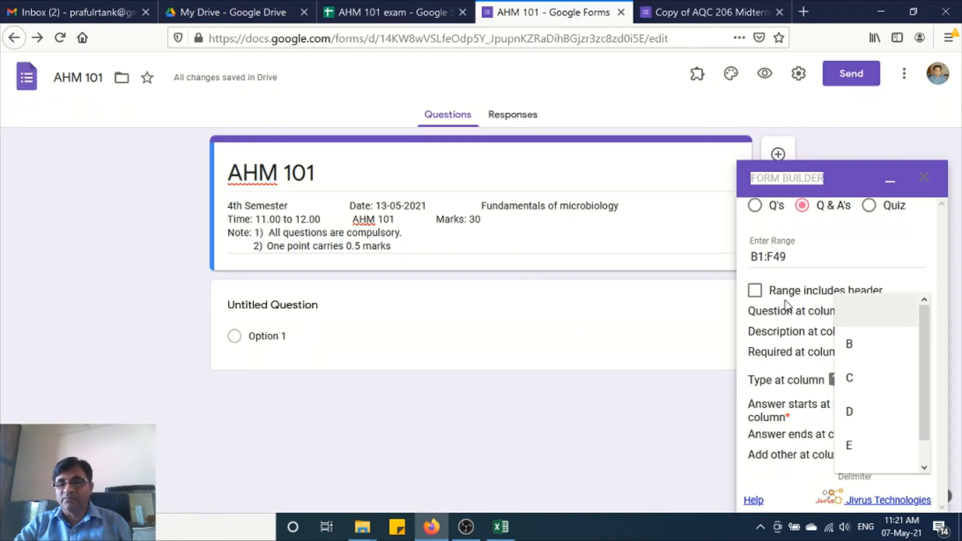
{"action": "left_click", "coordinate": [847, 342]}
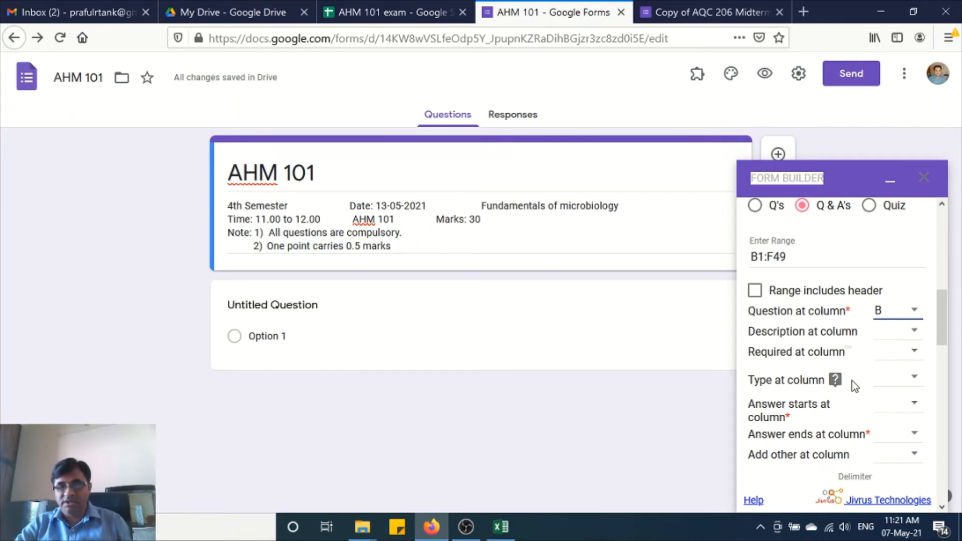
{"action": "left_click", "coordinate": [894, 409]}
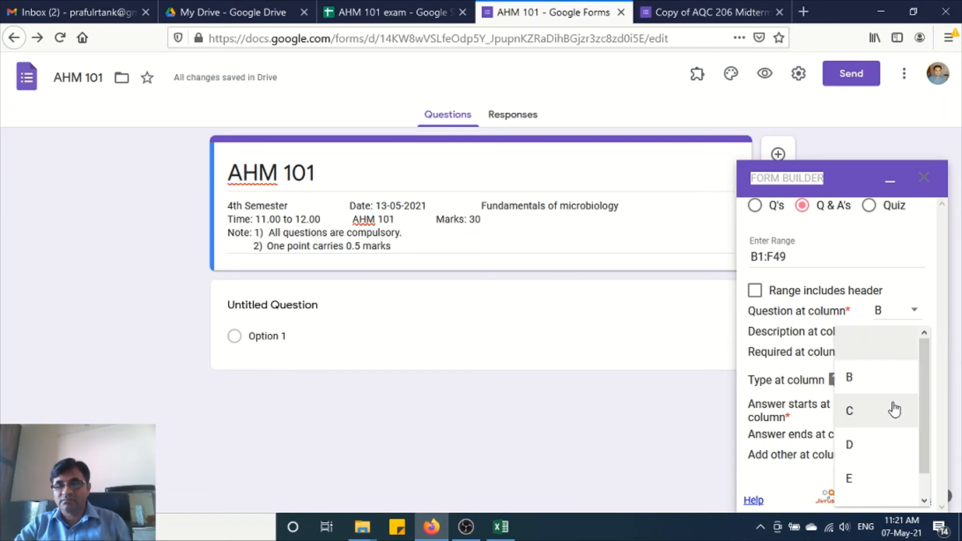
{"action": "left_click", "coordinate": [894, 409]}
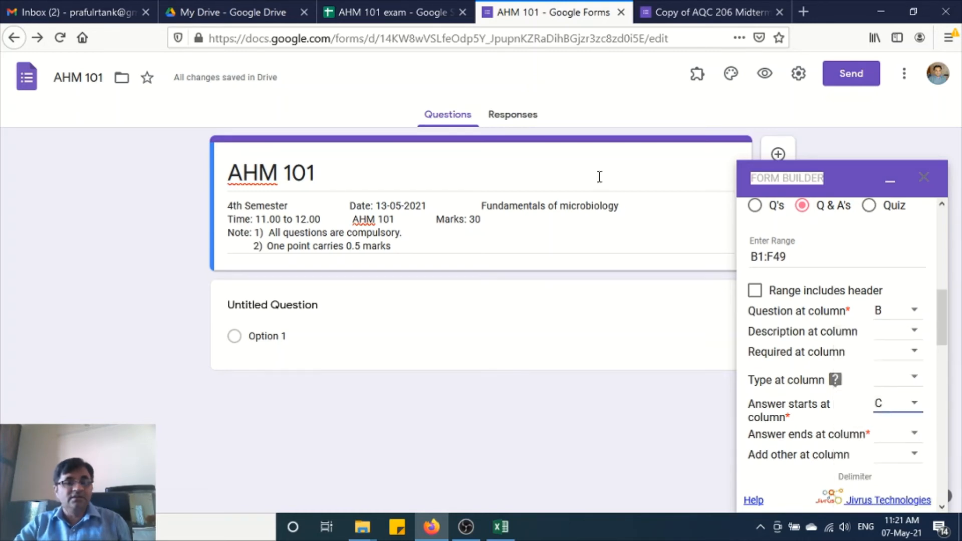
- Check in the spreadsheet which column holds the last answer option and set Form Builder's answer end column to F
{"action": "left_click", "coordinate": [362, 5]}
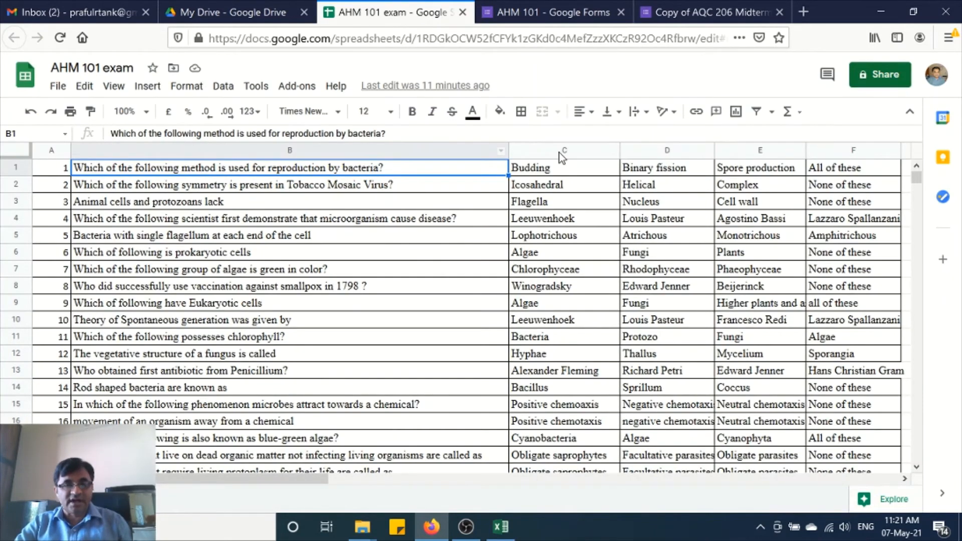
{"action": "left_click", "coordinate": [560, 169]}
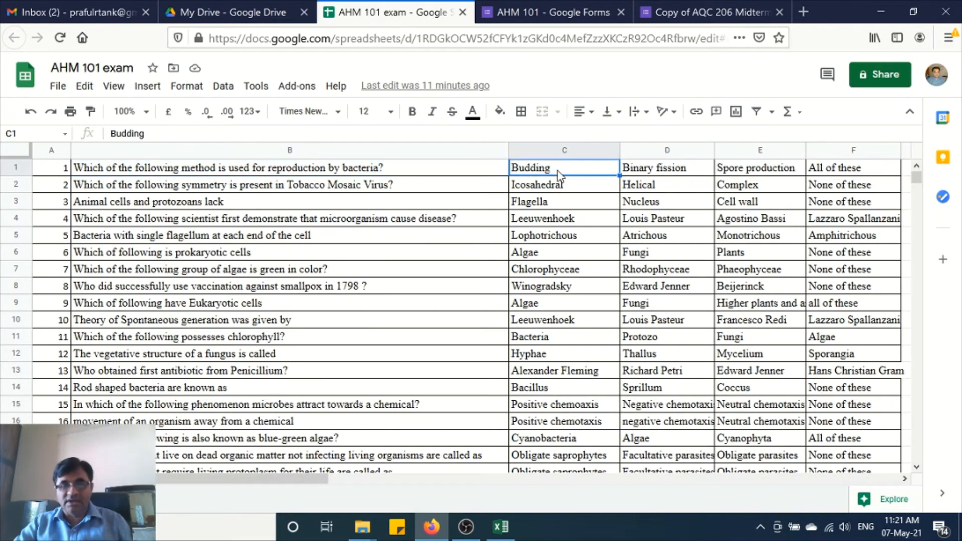
{"action": "key", "text": "Right"}
{"action": "key", "text": "Right"}
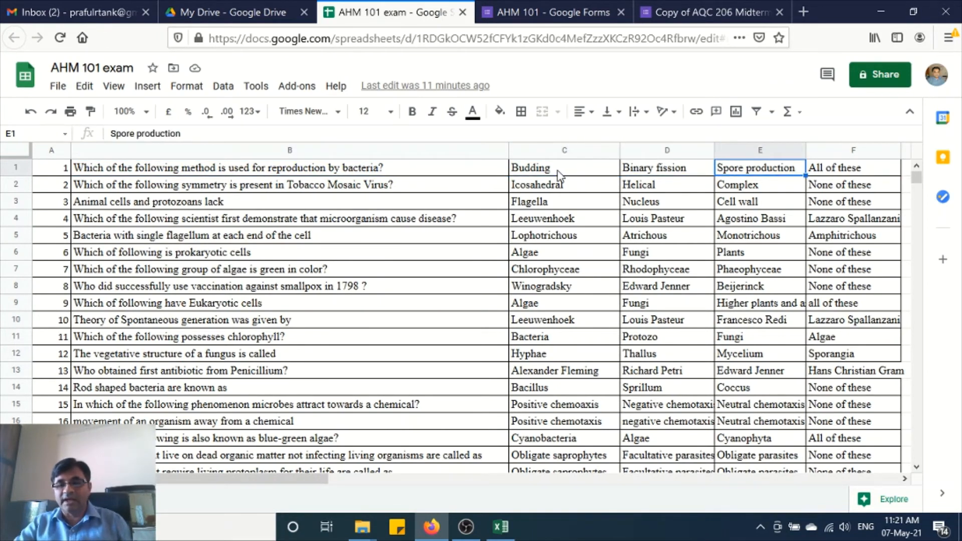
{"action": "key", "text": "Right"}
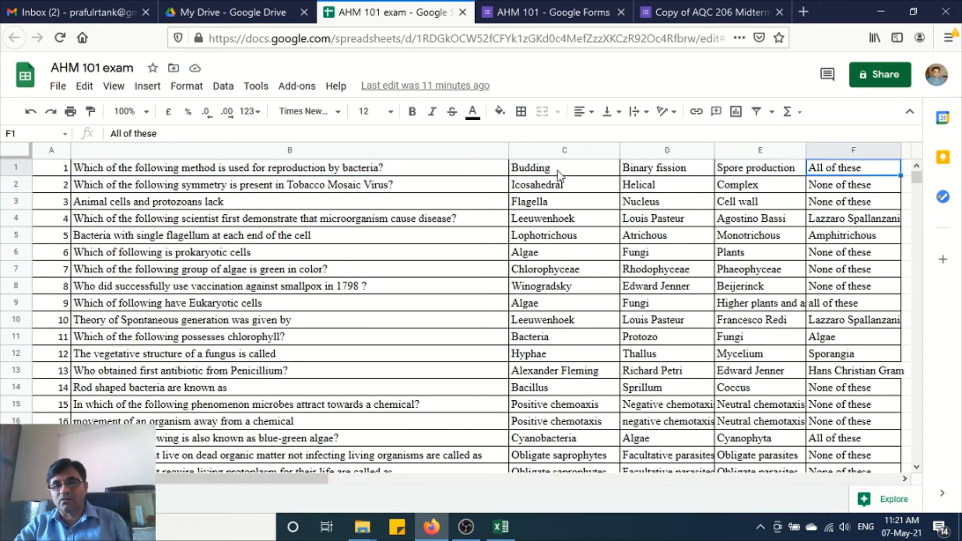
{"action": "left_click", "coordinate": [543, 3]}
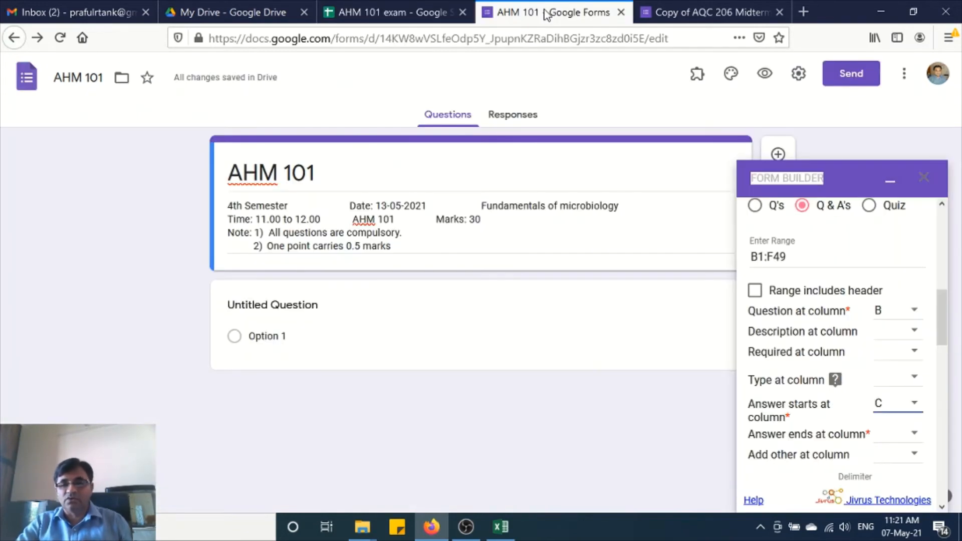
{"action": "left_click", "coordinate": [888, 435]}
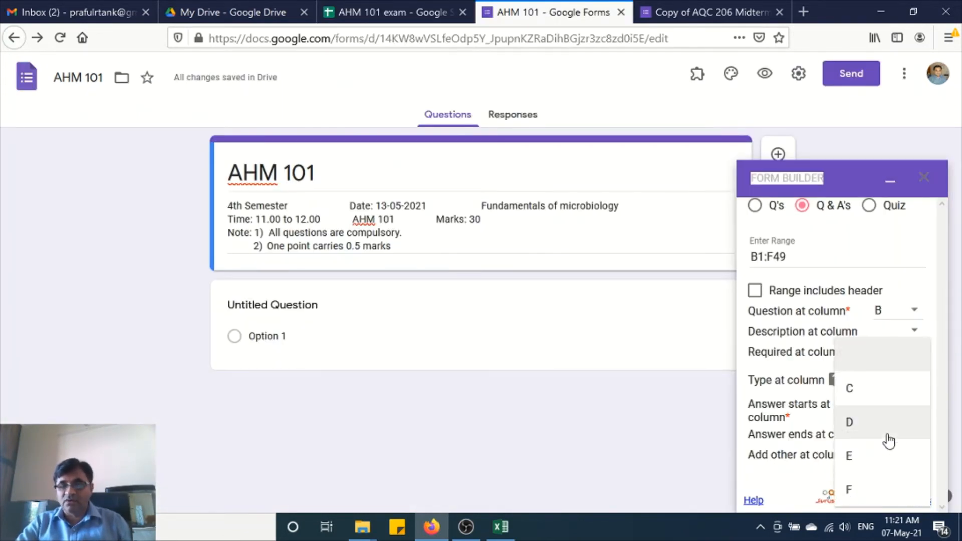
{"action": "left_click", "coordinate": [858, 489]}
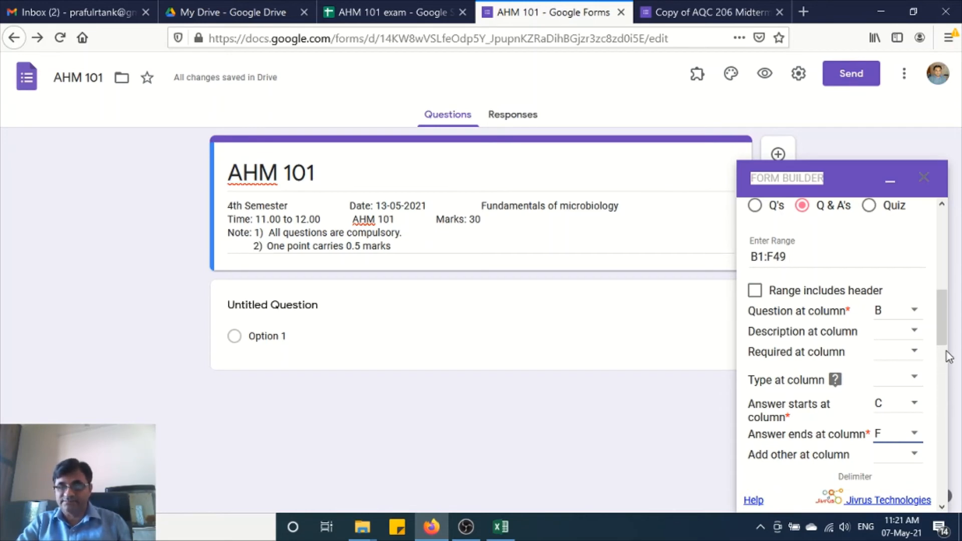
- Get the spreadsheet questions and answers into Form Builder's ready-to-import list
{"action": "left_click_drag", "start_coordinate": [942, 332], "coordinate": [949, 385]}
{"action": "left_click_drag", "start_coordinate": [940, 348], "coordinate": [939, 320]}
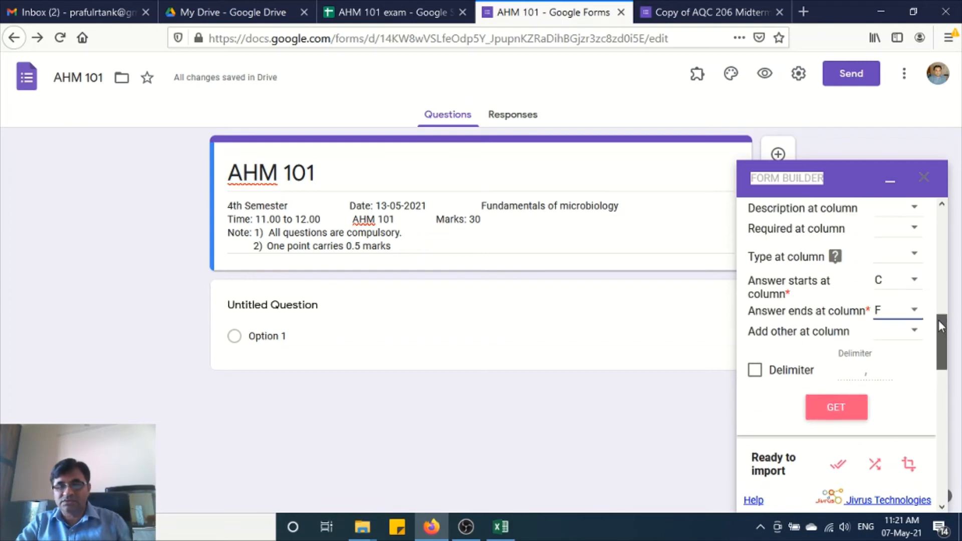
{"action": "left_click", "coordinate": [843, 412]}
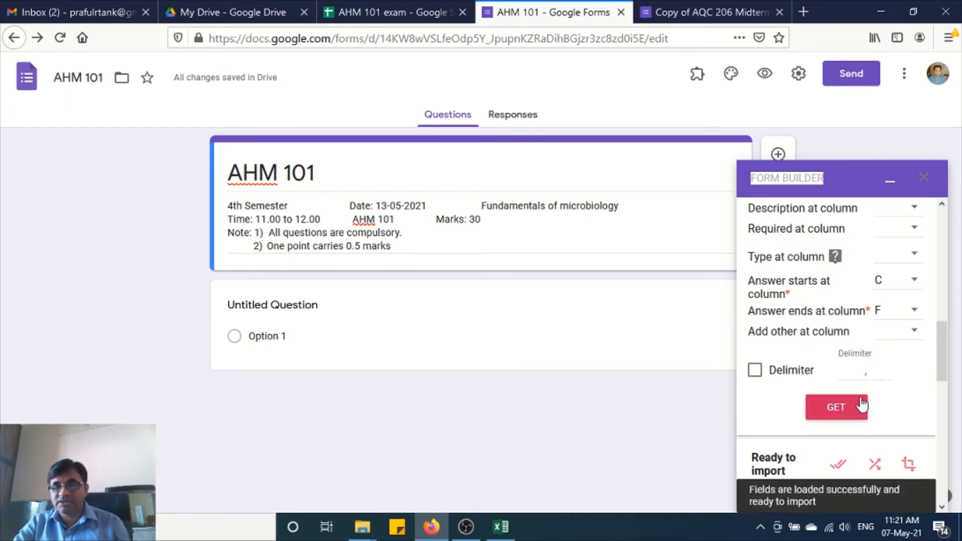
- Review the ready-to-import list in Form Builder down to its last question, expanding the list window
{"action": "left_click_drag", "start_coordinate": [944, 356], "coordinate": [945, 404]}
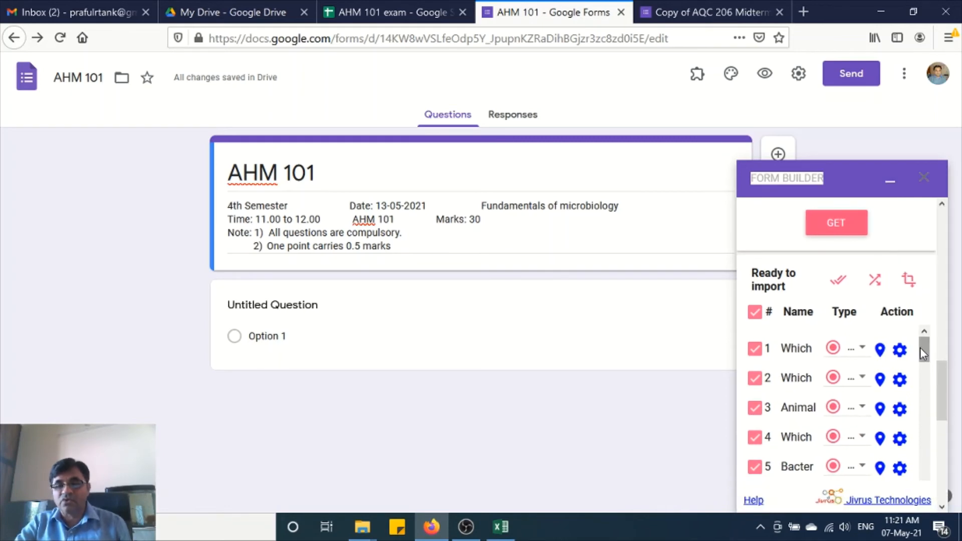
{"action": "left_click", "coordinate": [374, 10]}
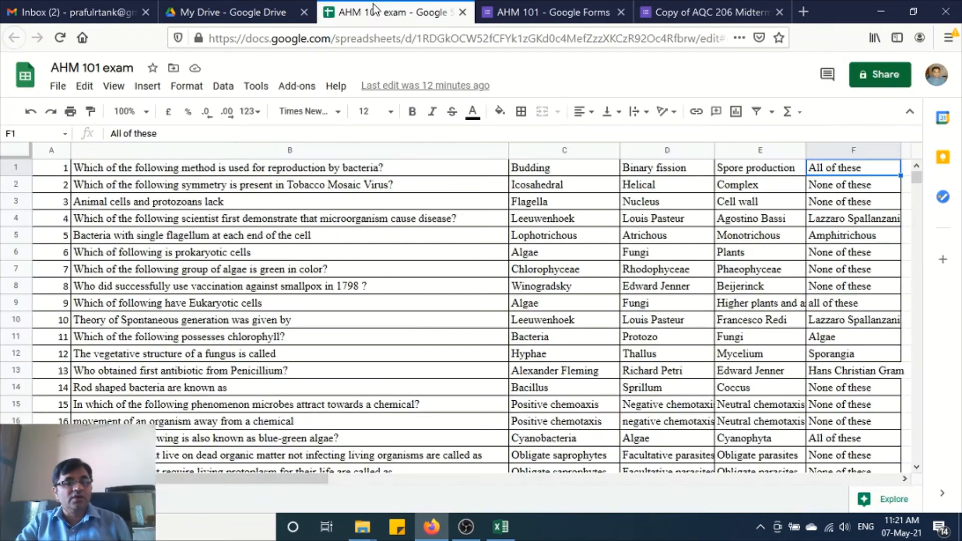
{"action": "left_click", "coordinate": [533, 10]}
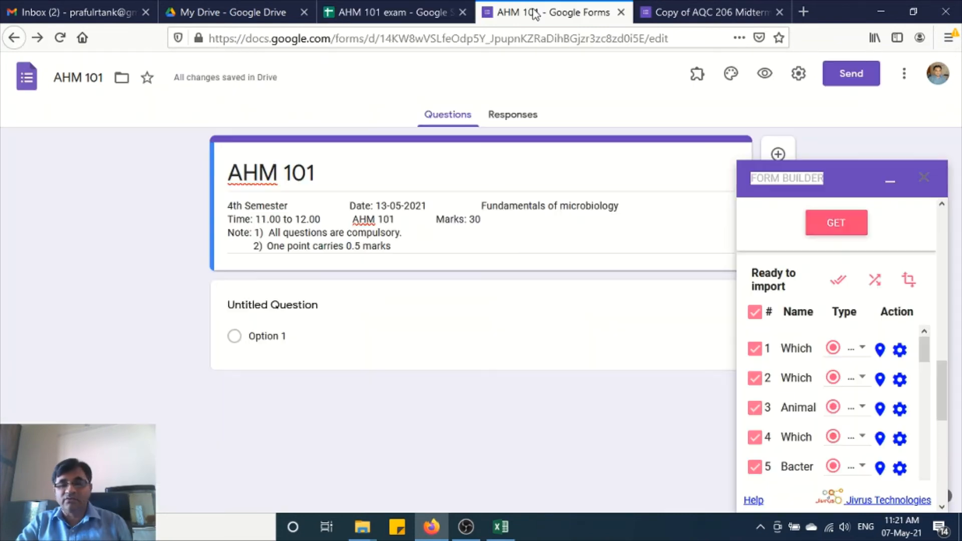
{"action": "left_click_drag", "start_coordinate": [926, 353], "coordinate": [930, 492]}
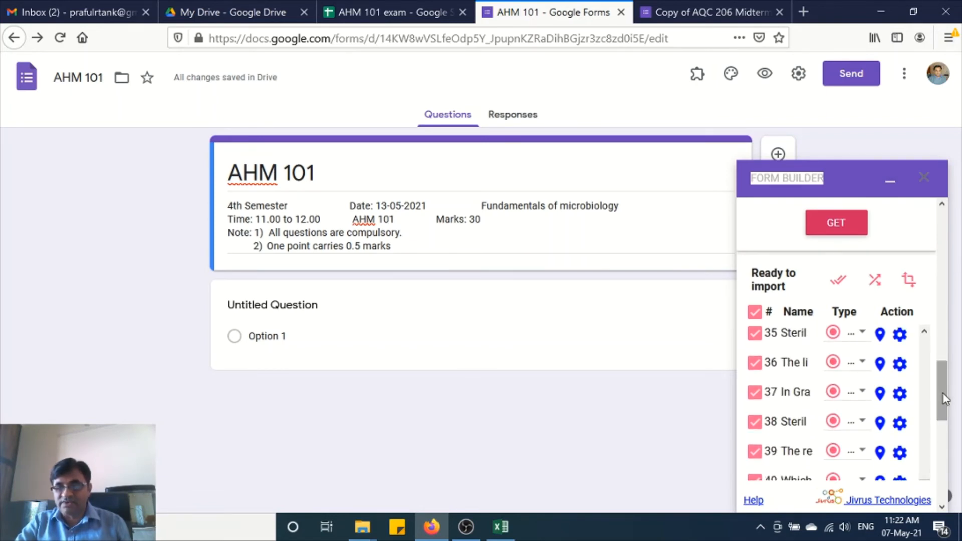
{"action": "left_click", "coordinate": [949, 429]}
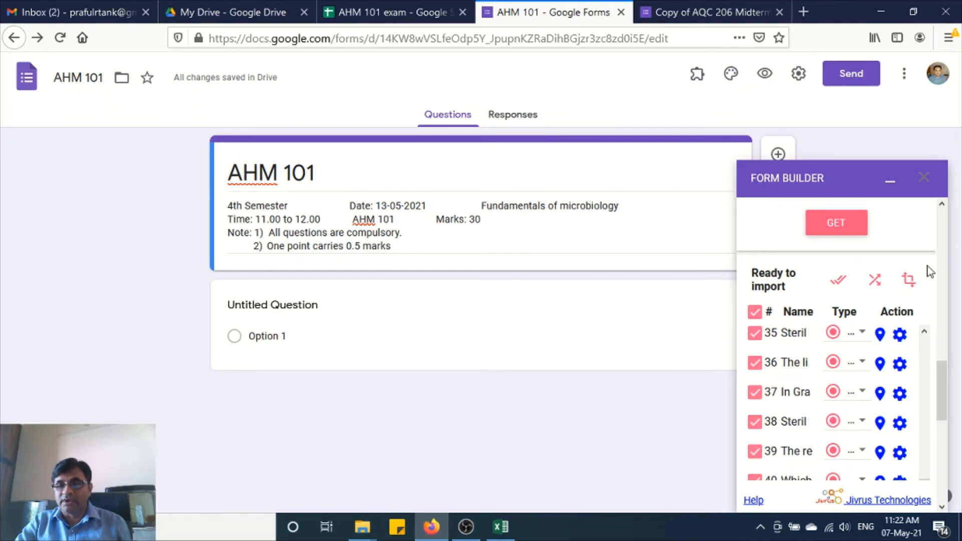
{"action": "left_click_drag", "start_coordinate": [943, 391], "coordinate": [949, 455]}
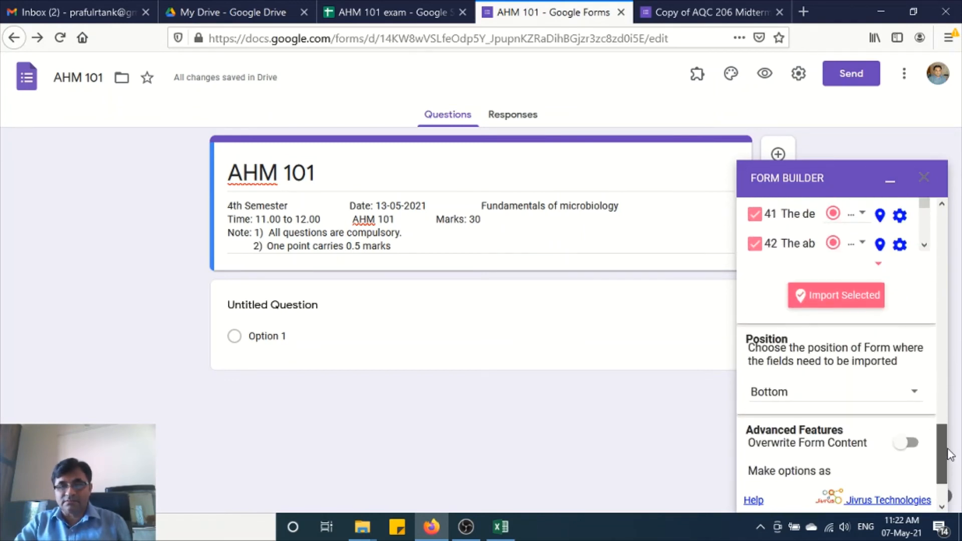
{"action": "left_click", "coordinate": [878, 264]}
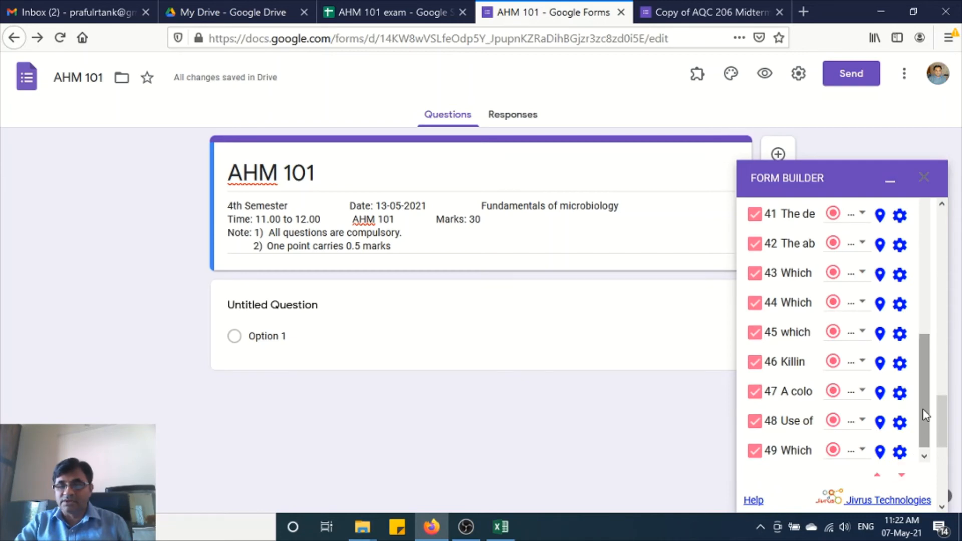
{"action": "scroll", "coordinate": [924, 441], "scroll_direction": "down", "scroll_amount": 1}
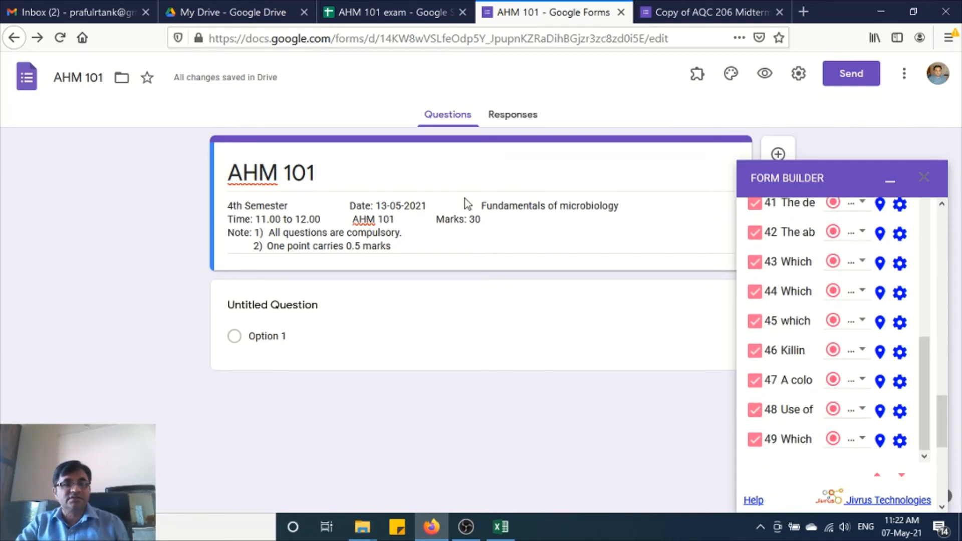
- Go down the spreadsheet's question column to the last numbered question and compare it with the Form Builder list
{"action": "left_click", "coordinate": [382, 2]}
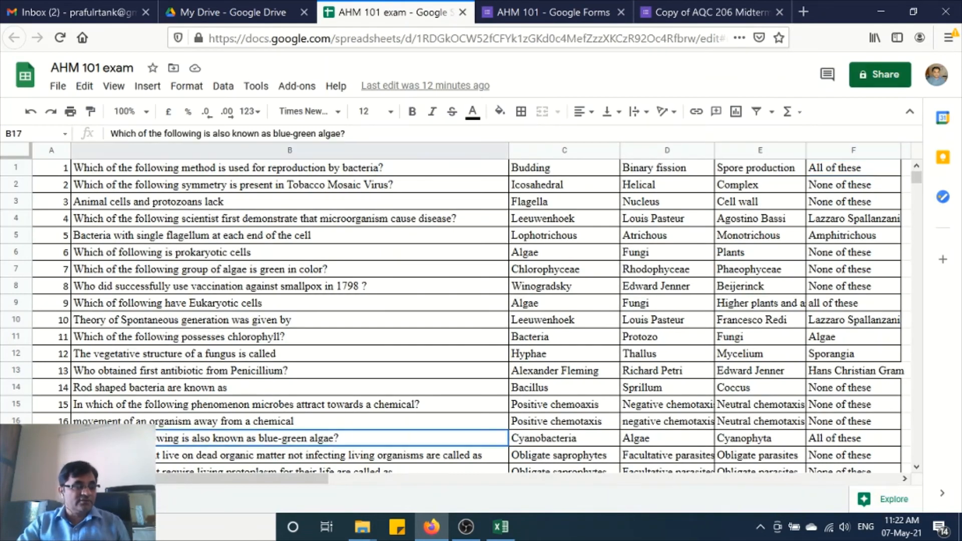
{"action": "key", "text": "Down"}
{"action": "key", "text": "Down"}
{"action": "key", "text": "Down"}
{"action": "key", "text": "Down"}
{"action": "key", "text": "Down"}
{"action": "key", "text": "Down"}
{"action": "key", "text": "Down"}
{"action": "key", "text": "Down"}
{"action": "key", "text": "Down"}
{"action": "key", "text": "Down"}
{"action": "key", "text": "Down"}
{"action": "key", "text": "Down"}
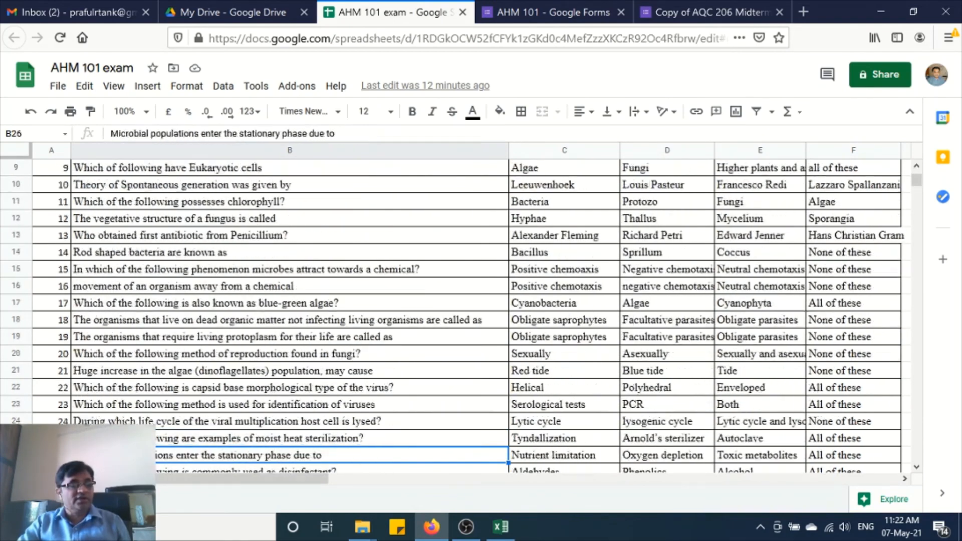
{"action": "key", "text": "Down"}
{"action": "key", "text": "Down"}
{"action": "key", "text": "Down"}
{"action": "key", "text": "Down"}
{"action": "key", "text": "Down"}
{"action": "key", "text": "Down"}
{"action": "key", "text": "Down"}
{"action": "key", "text": "Down"}
{"action": "key", "text": "Down"}
{"action": "key", "text": "Down"}
{"action": "key", "text": "Down"}
{"action": "key", "text": "Down"}
{"action": "key", "text": "Down"}
{"action": "key", "text": "Down"}
{"action": "key", "text": "Down"}
{"action": "key", "text": "Down"}
{"action": "key", "text": "Down"}
{"action": "key", "text": "Down"}
{"action": "key", "text": "Down"}
{"action": "key", "text": "Down"}
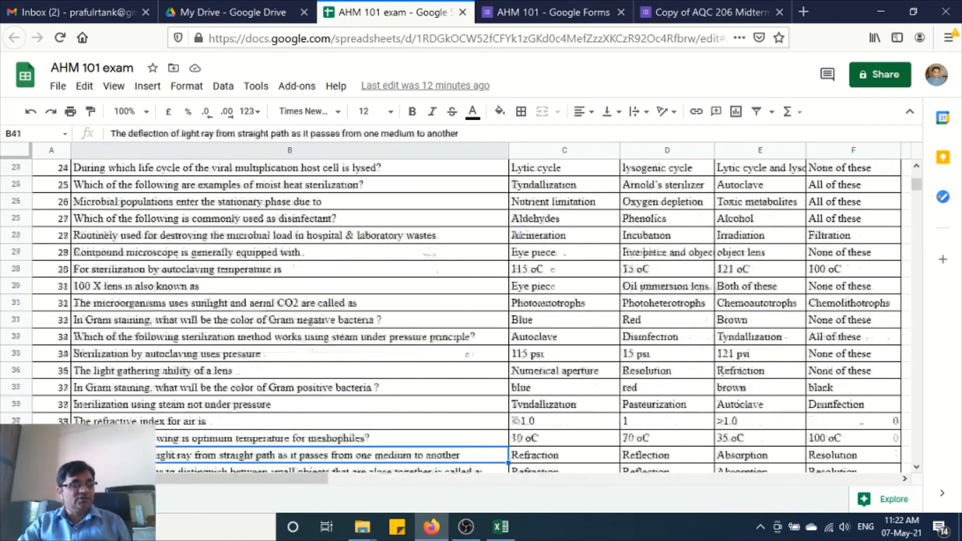
{"action": "key", "text": "Down"}
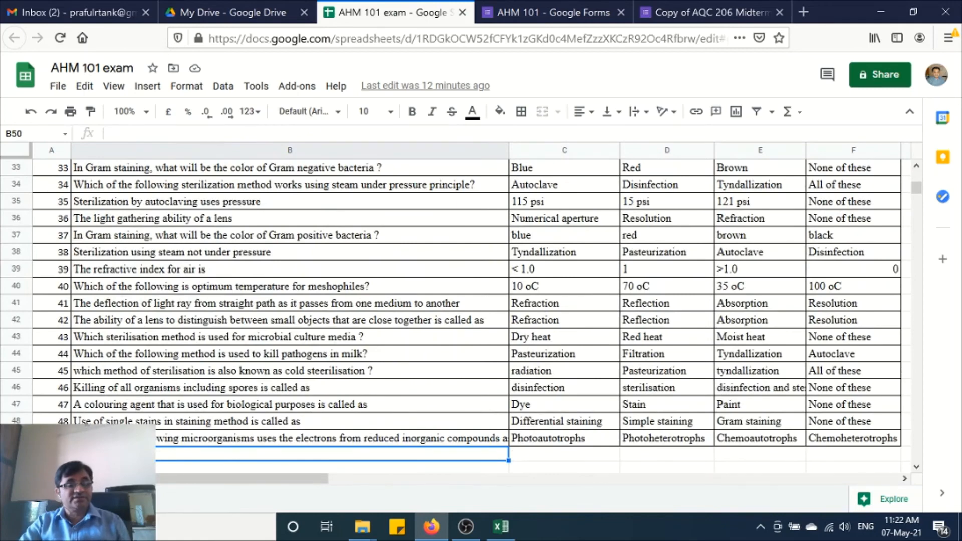
{"action": "left_click", "coordinate": [52, 439]}
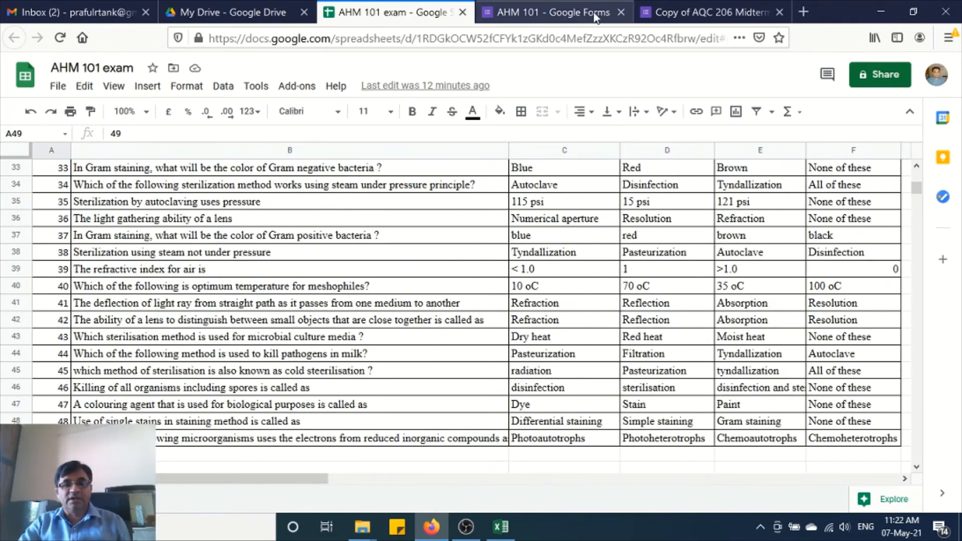
{"action": "left_click", "coordinate": [595, 18]}
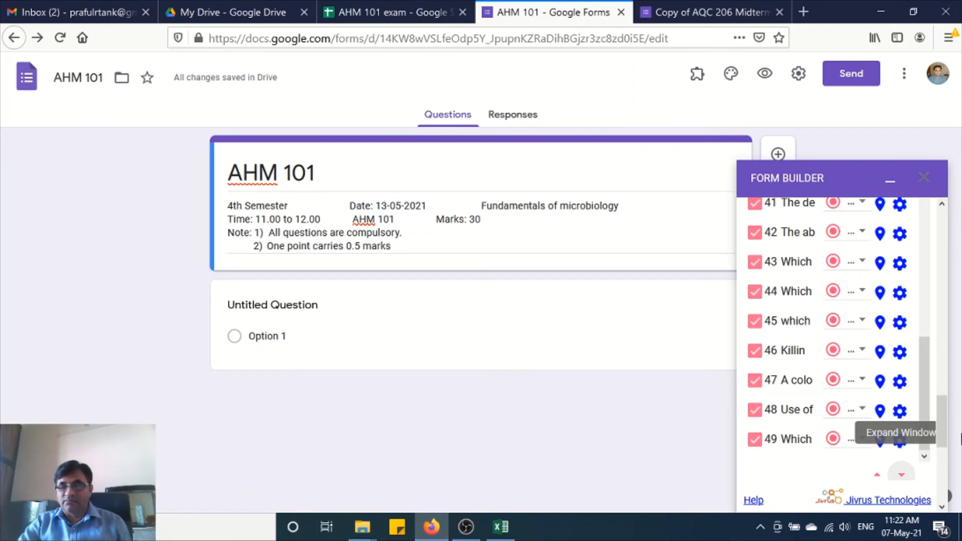
- Make the selected questions required and import all of them into the AHM 101 form
{"action": "left_click_drag", "start_coordinate": [943, 427], "coordinate": [944, 480]}
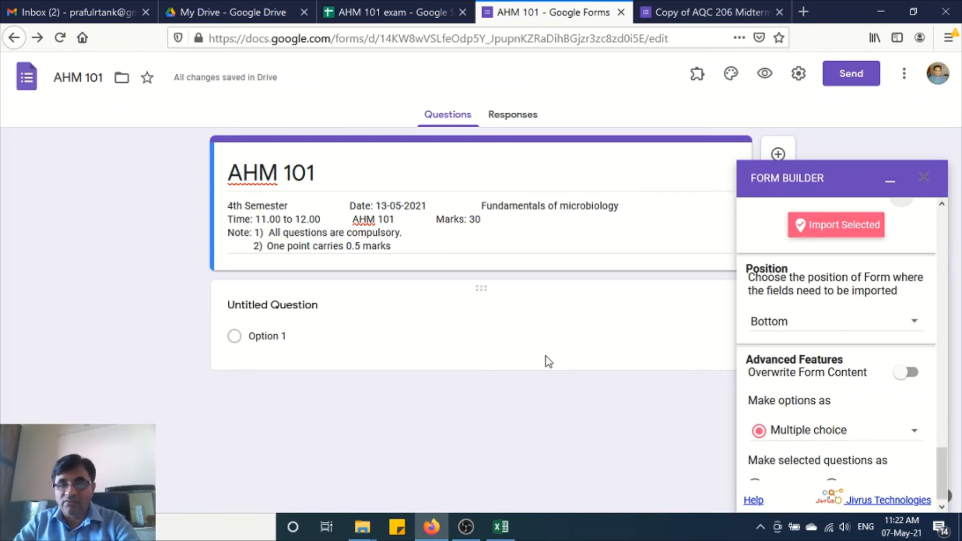
{"action": "scroll", "coordinate": [921, 396], "scroll_direction": "down", "scroll_amount": 1}
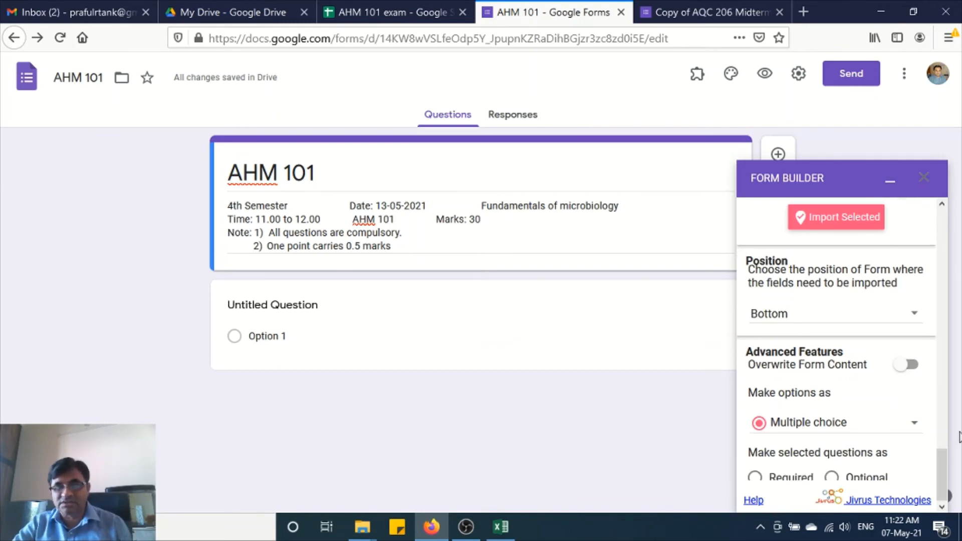
{"action": "left_click", "coordinate": [755, 477]}
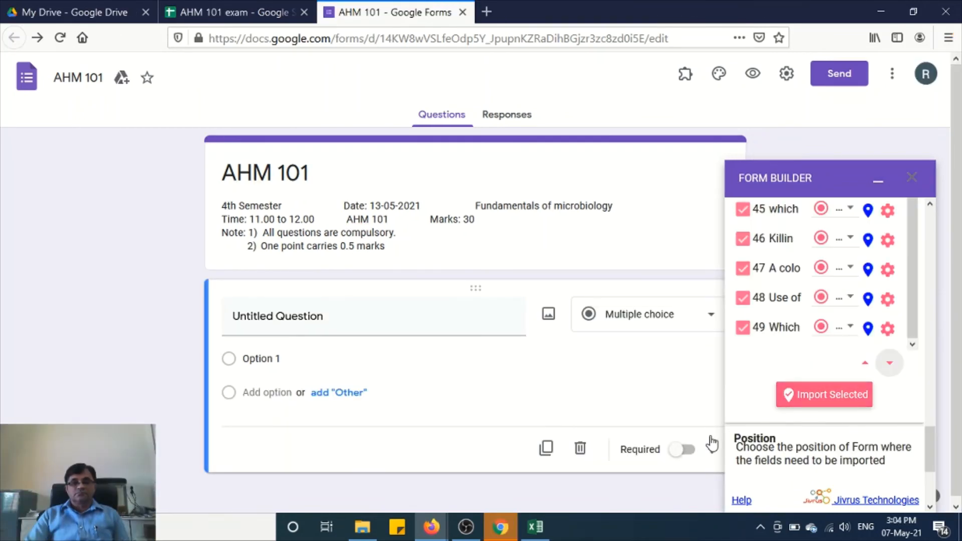
{"action": "left_click", "coordinate": [833, 399]}
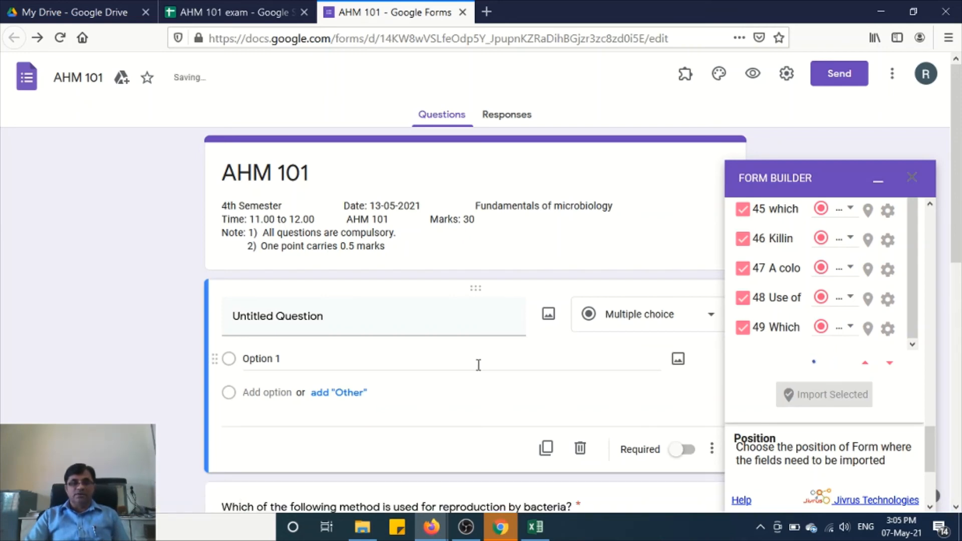
- Review the imported questions down to the end of the form and minimize the Form Builder window
{"action": "left_click_drag", "start_coordinate": [957, 206], "coordinate": [957, 518]}
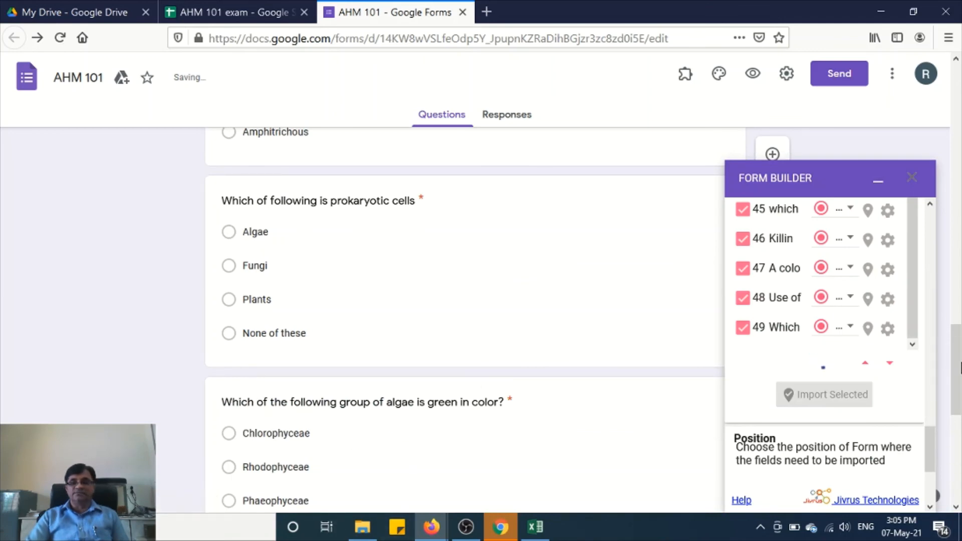
{"action": "left_click_drag", "start_coordinate": [959, 361], "coordinate": [960, 439]}
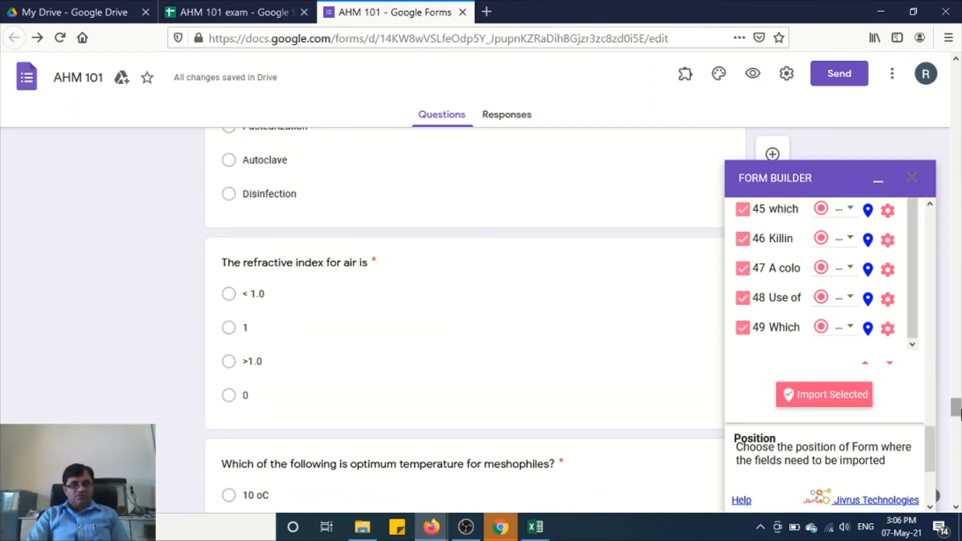
{"action": "left_click_drag", "start_coordinate": [955, 413], "coordinate": [961, 504]}
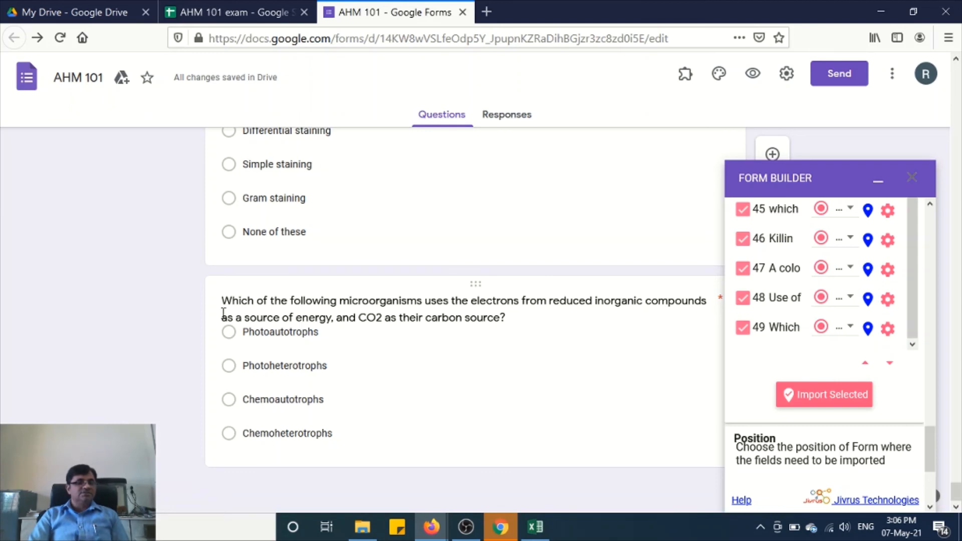
{"action": "left_click", "coordinate": [878, 183]}
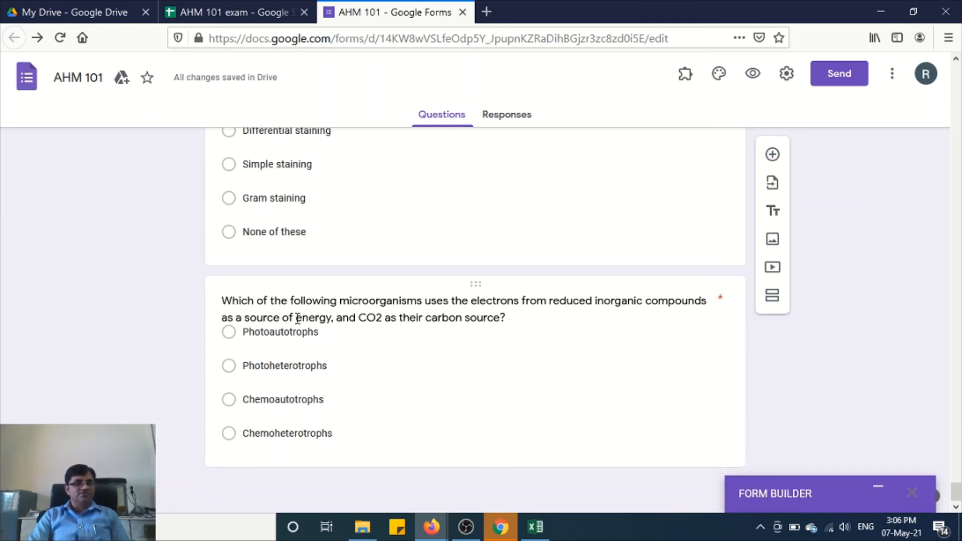
- Compare the form's last question and its four options with row 49 of the spreadsheet
{"action": "left_click", "coordinate": [225, 6]}
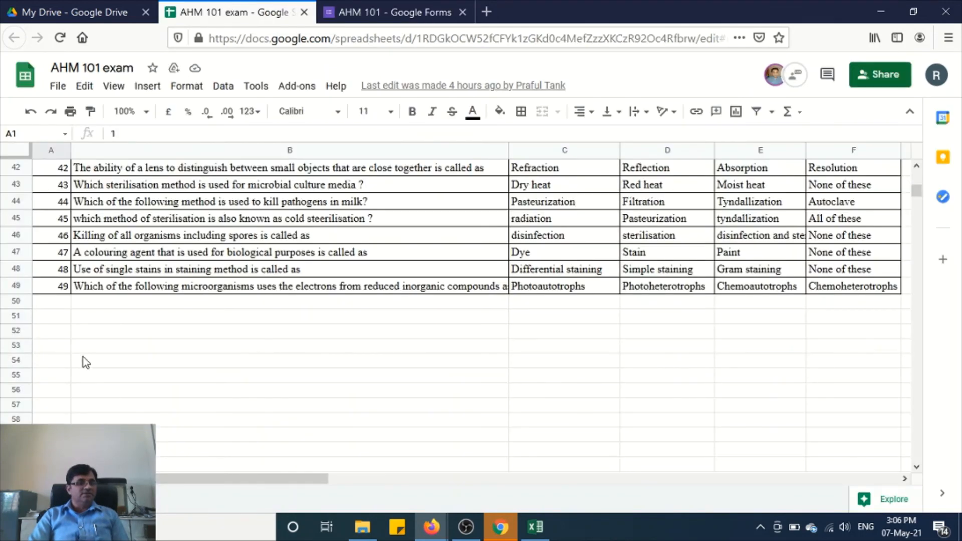
{"action": "left_click", "coordinate": [92, 290]}
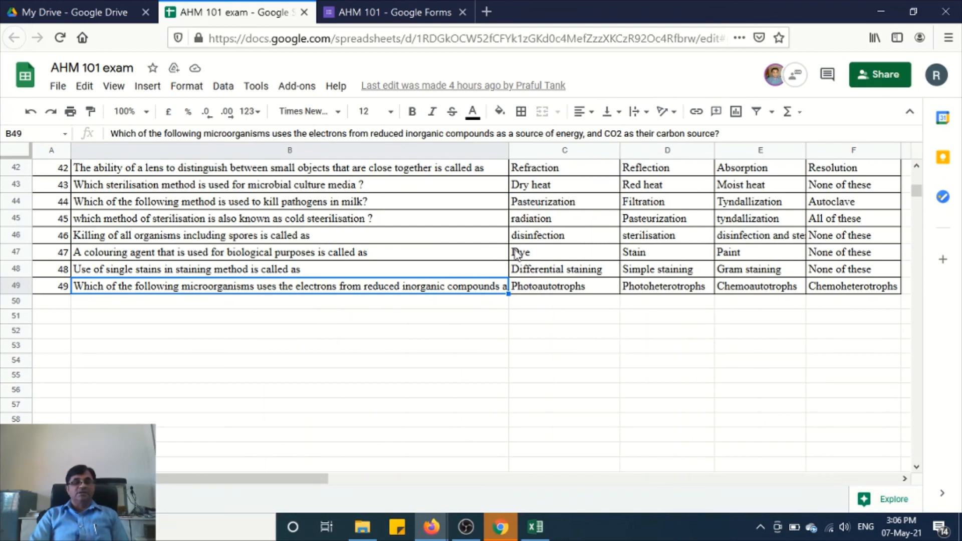
{"action": "left_click", "coordinate": [522, 292]}
{"action": "key", "text": "Right"}
{"action": "key", "text": "Right"}
{"action": "key", "text": "Right"}
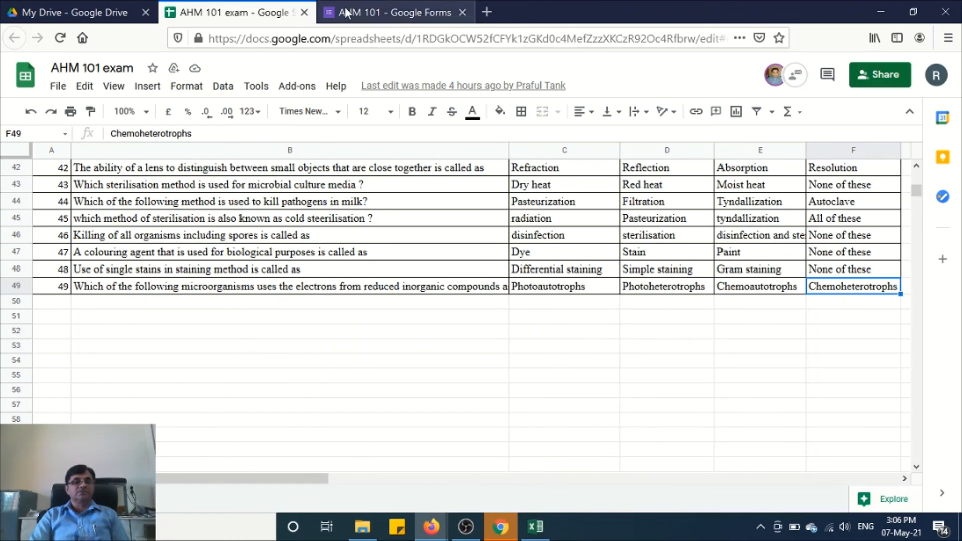
{"action": "left_click", "coordinate": [385, 12]}
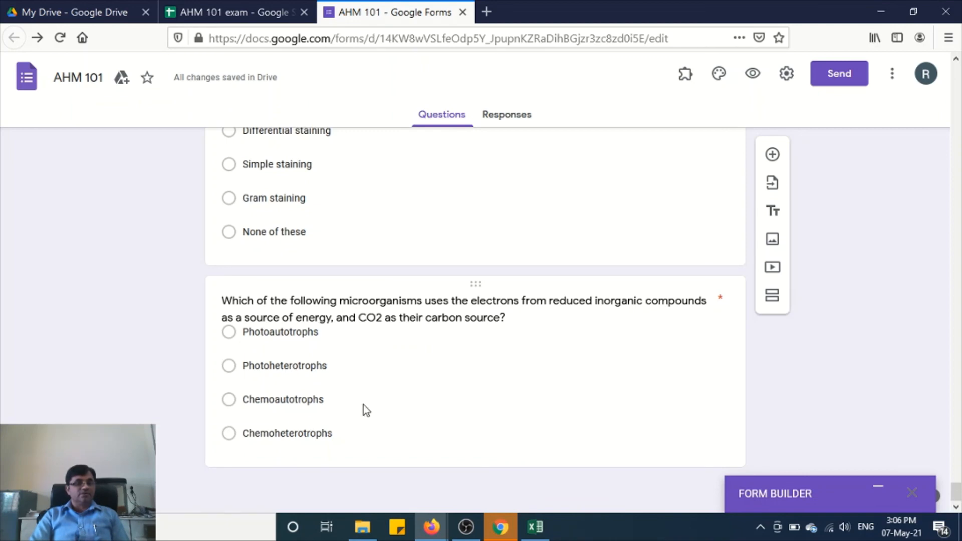
- Go through the imported questions in the form and check that they are marked as required
{"action": "scroll", "coordinate": [451, 373], "scroll_direction": "down", "scroll_amount": 10}
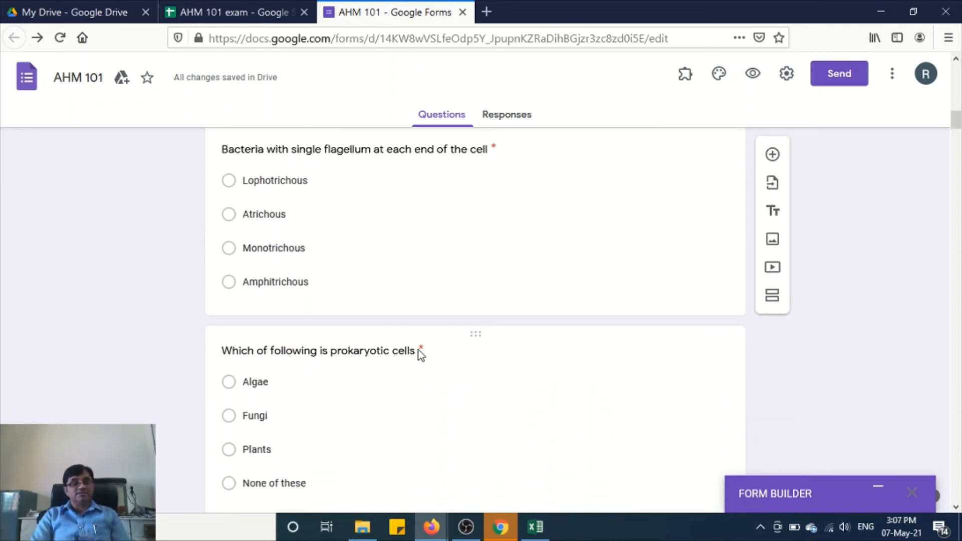
{"action": "left_click", "coordinate": [421, 353]}
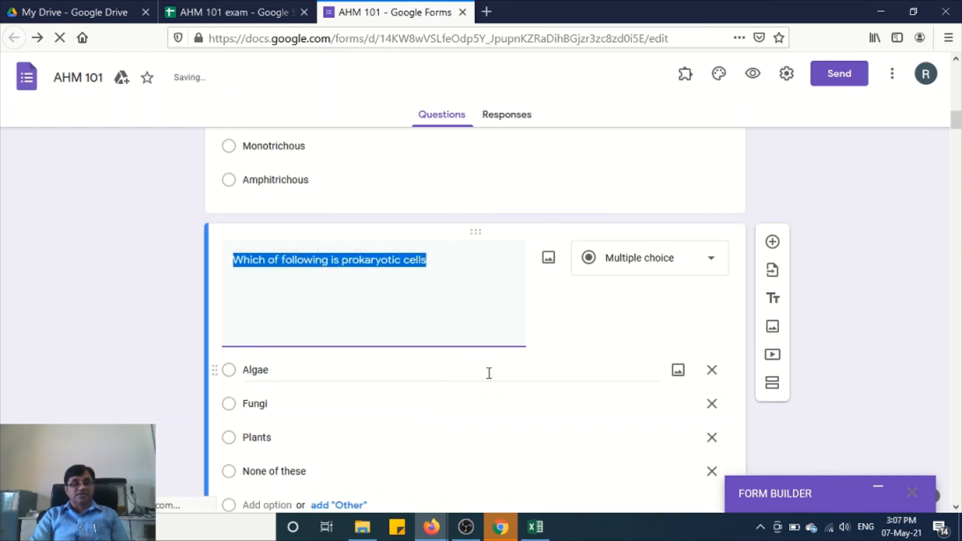
{"action": "left_click", "coordinate": [576, 175]}
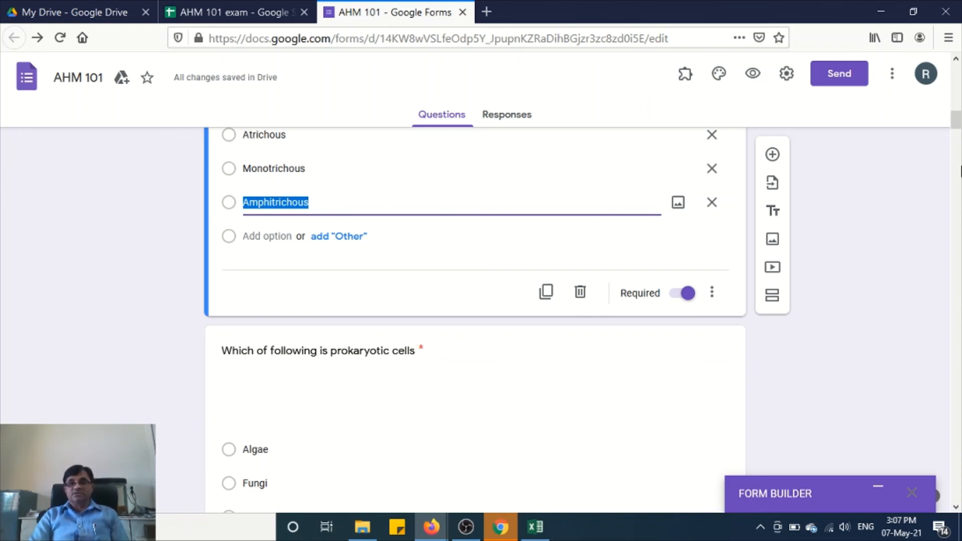
{"action": "left_click_drag", "start_coordinate": [958, 120], "coordinate": [958, 330]}
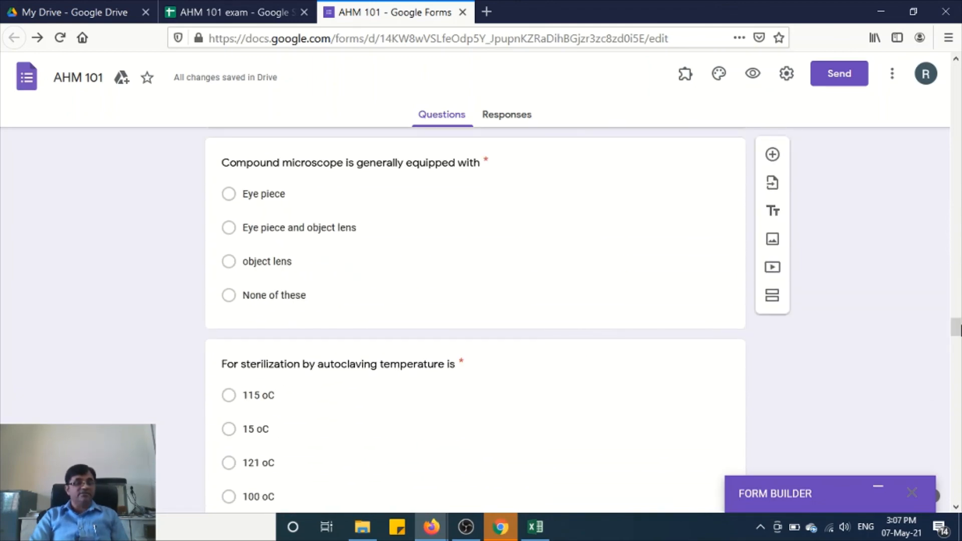